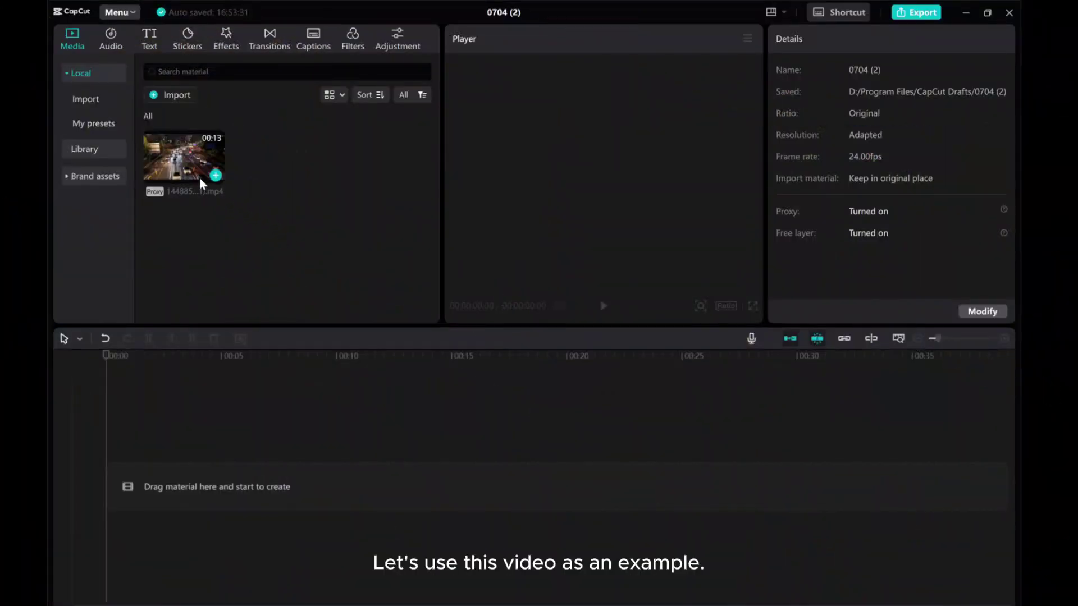
Step: Preview the 12-second night traffic clip and place it on the timeline
click(191, 171)
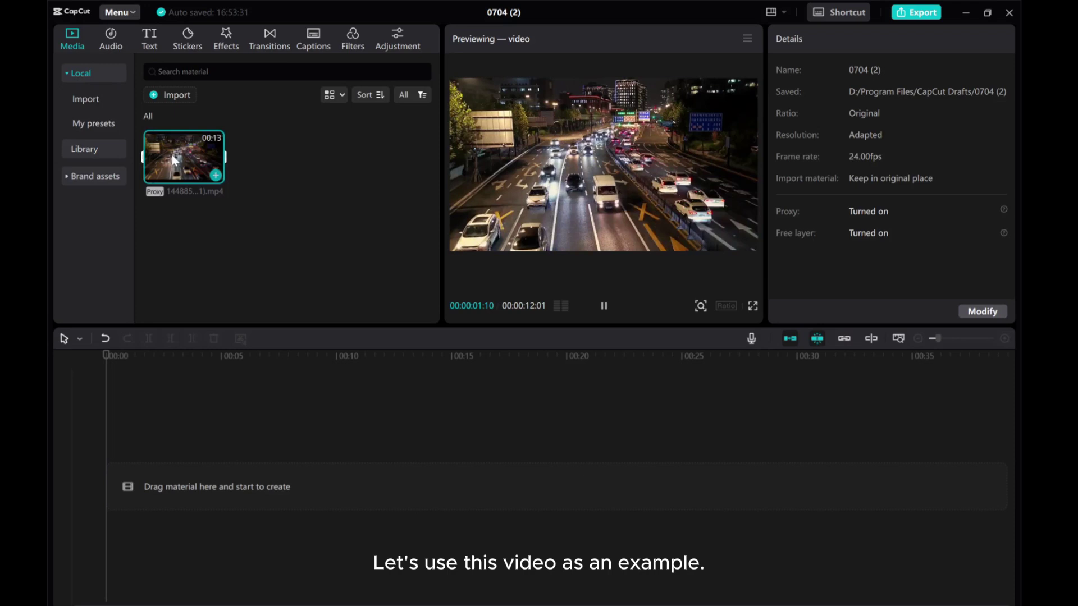
drag(173, 157, 178, 476)
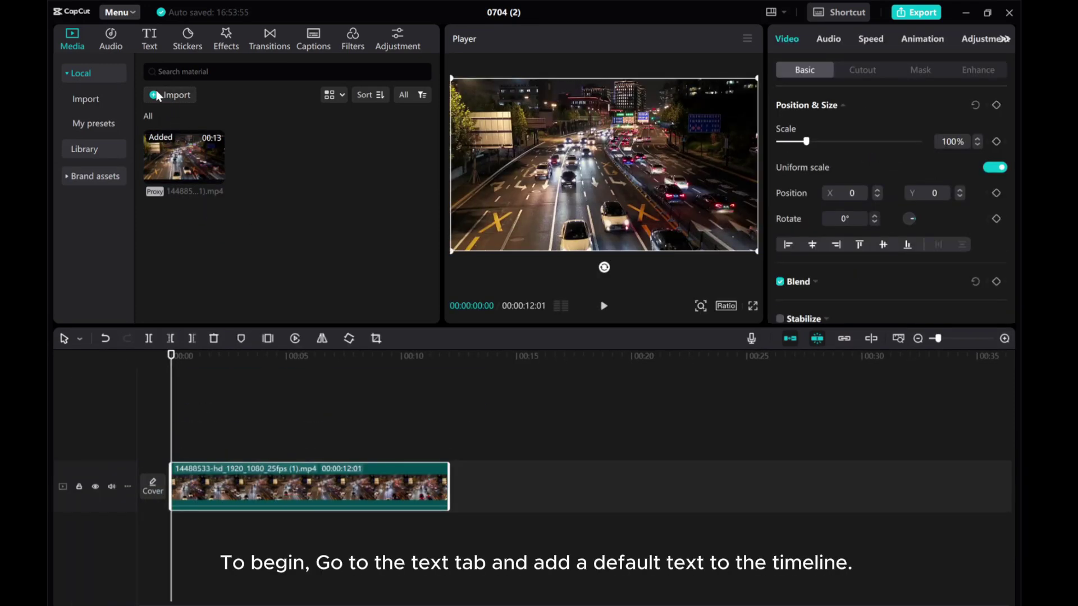
Step: Add a Default text clip over the video and lengthen it on the timeline
click(156, 41)
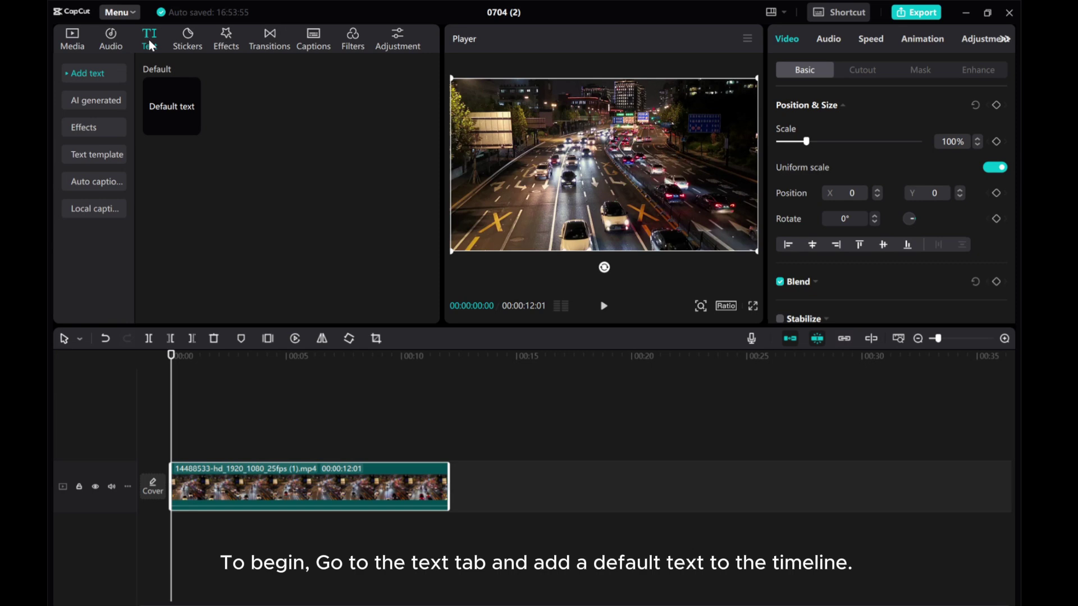
mouse_move(196, 94)
click(193, 128)
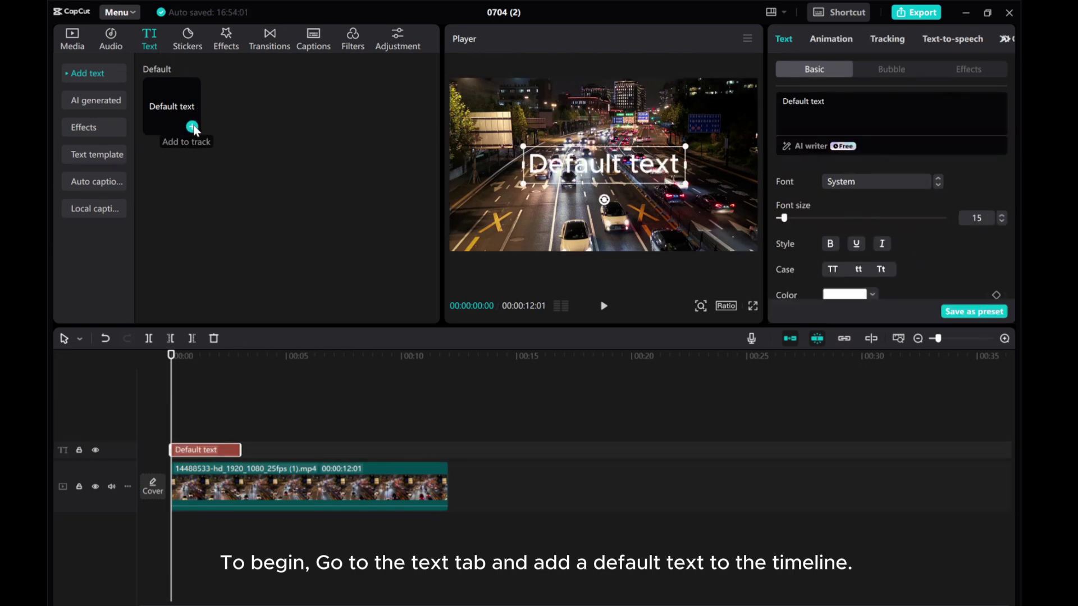
drag(240, 450, 293, 452)
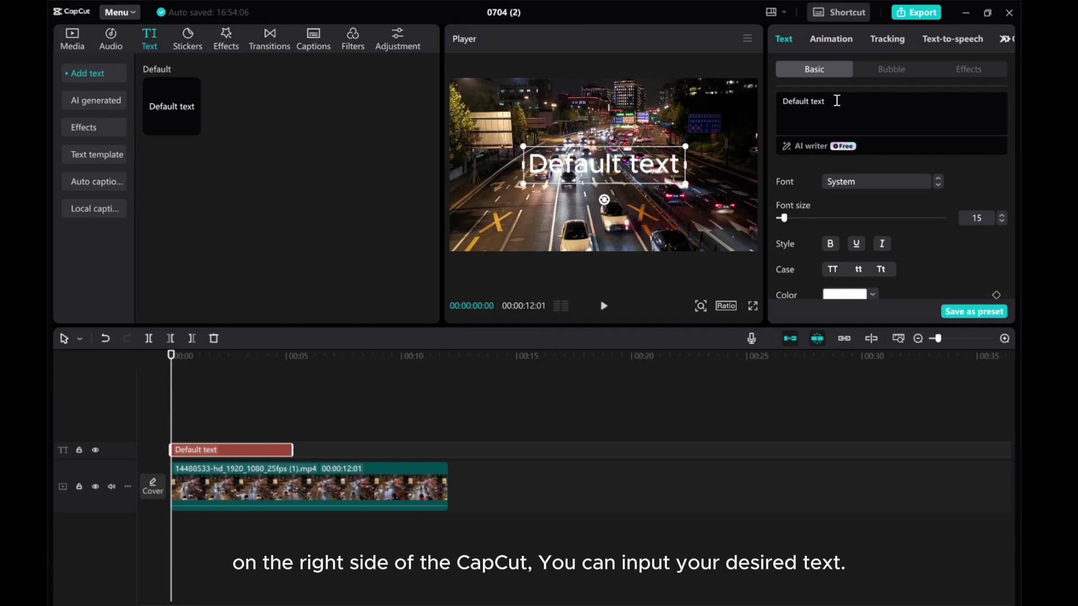
Step: Replace the default wording with the pasted traffic-reporting paragraph
drag(830, 101, 781, 101)
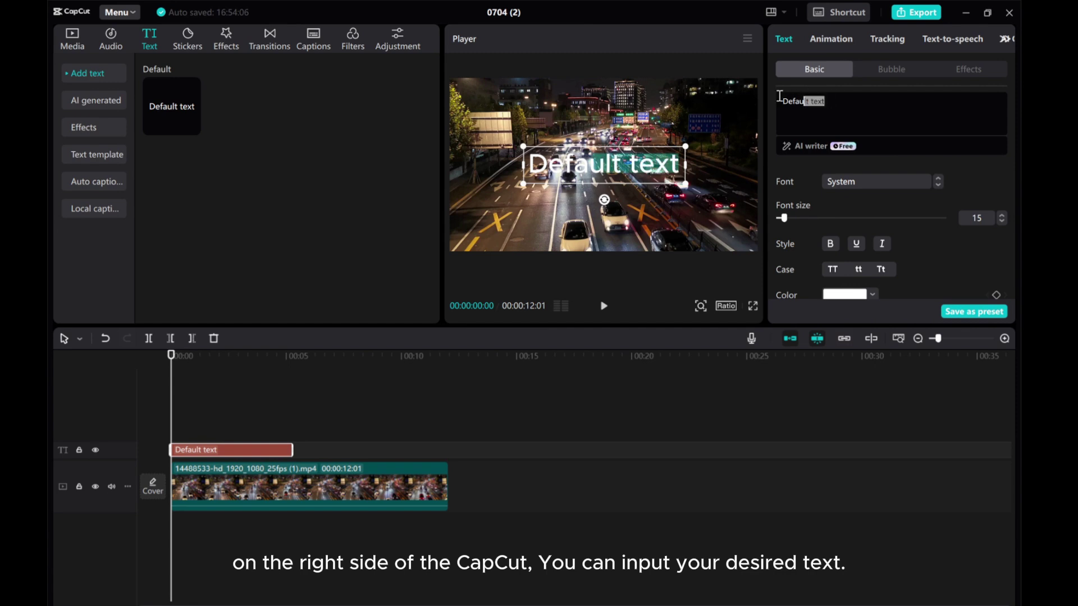
right_click(809, 107)
click(831, 169)
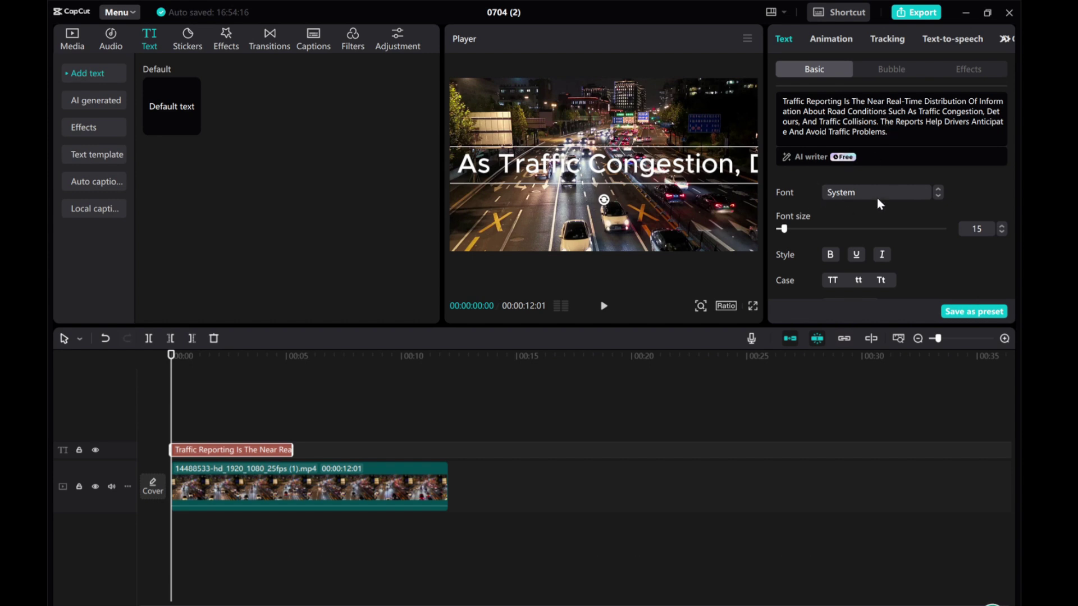
Step: Reduce the traffic-report text's font size from 15 to 8
click(1002, 231)
click(1002, 232)
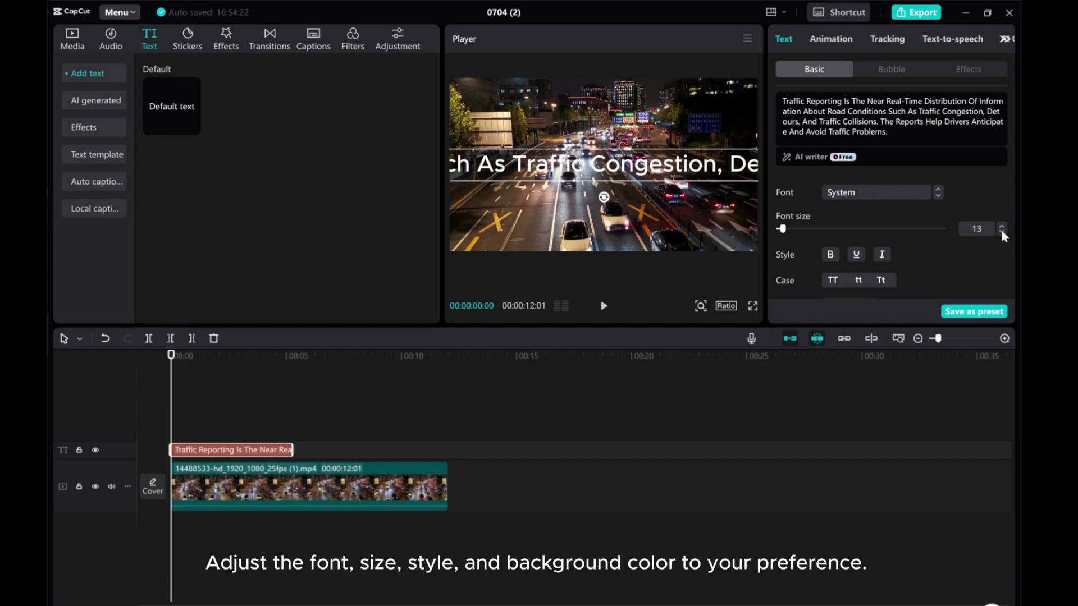
click(1002, 232)
click(1002, 232)
click(1001, 232)
click(1002, 232)
click(1001, 232)
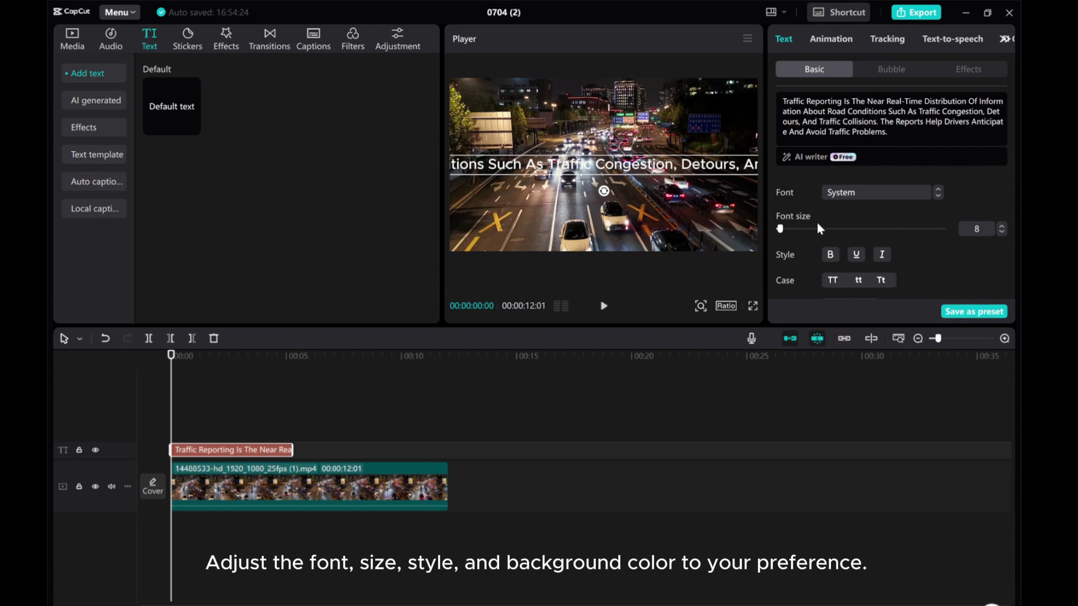
scroll(818, 226, down, 3)
scroll(818, 226, down, 1)
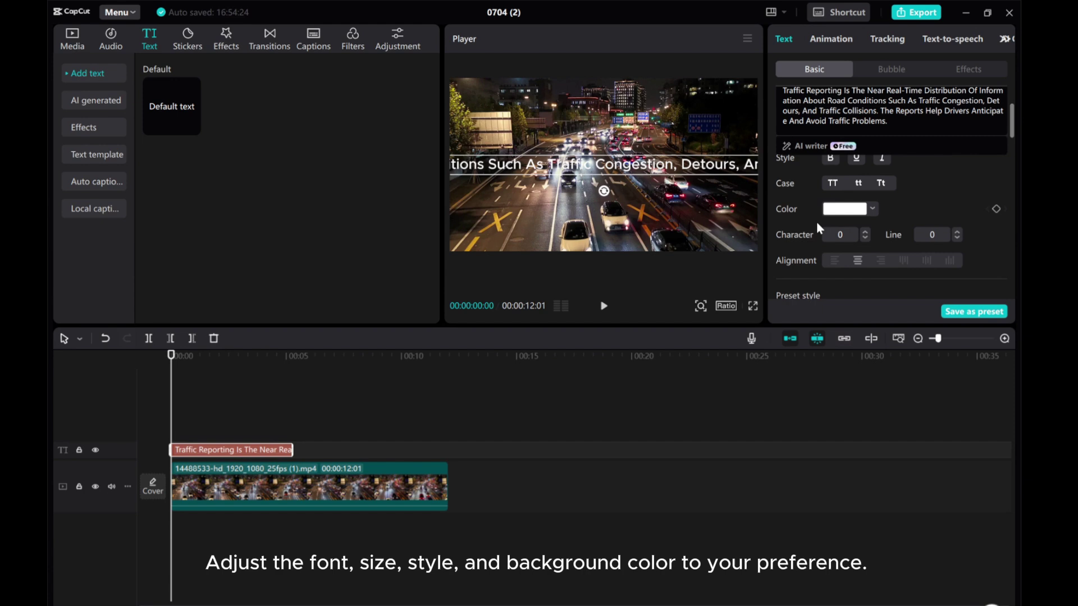
scroll(816, 221, down, 6)
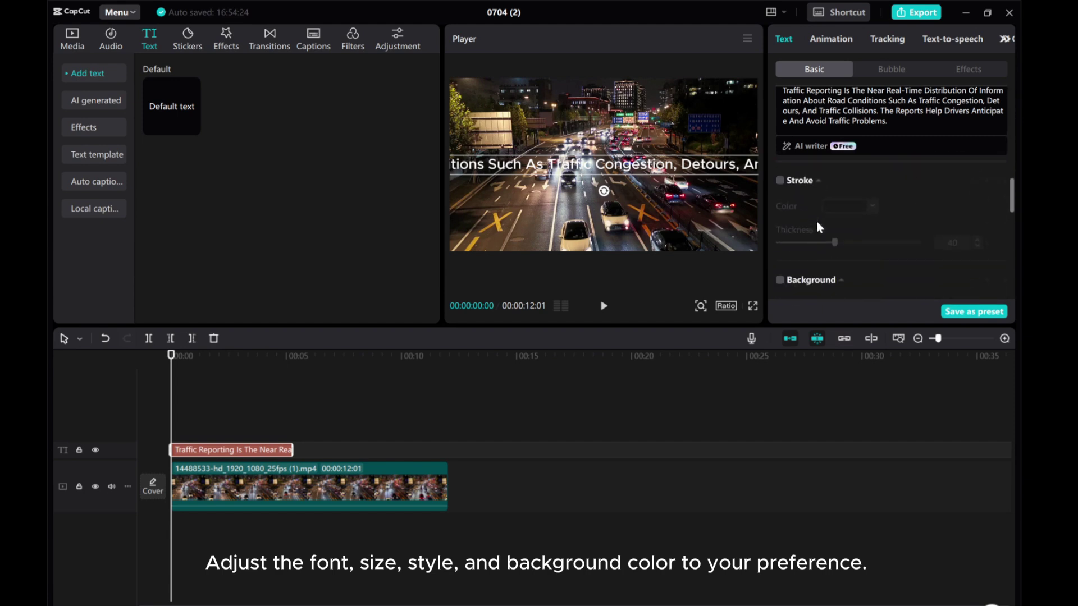
scroll(818, 225, down, 3)
scroll(817, 221, up, 1)
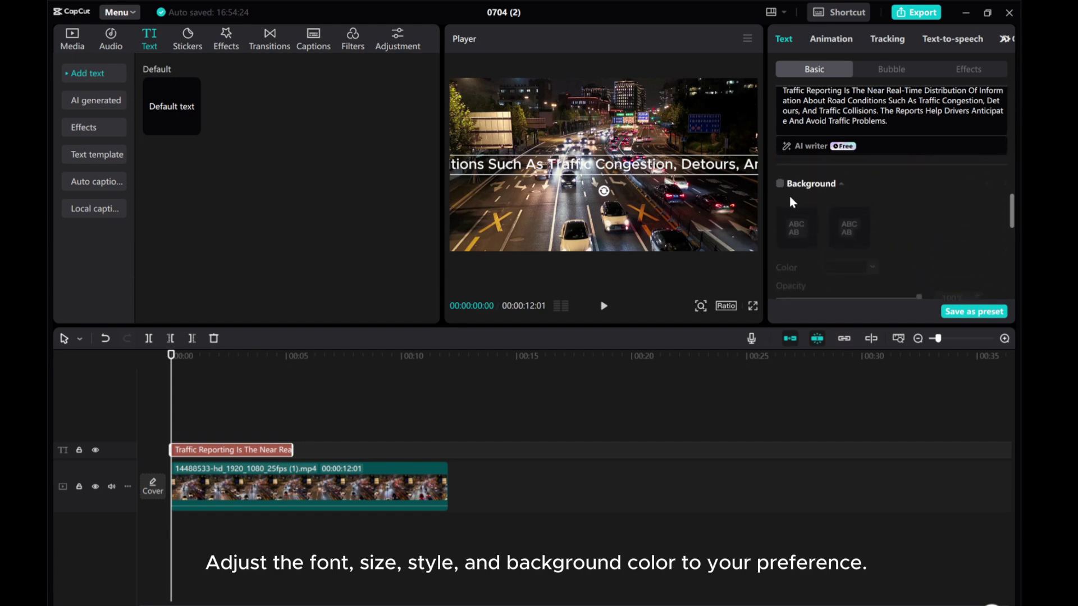
Step: Enable the text background and set its colour to dark red B61B1C at 100% opacity
click(780, 184)
scroll(822, 229, down, 3)
click(837, 219)
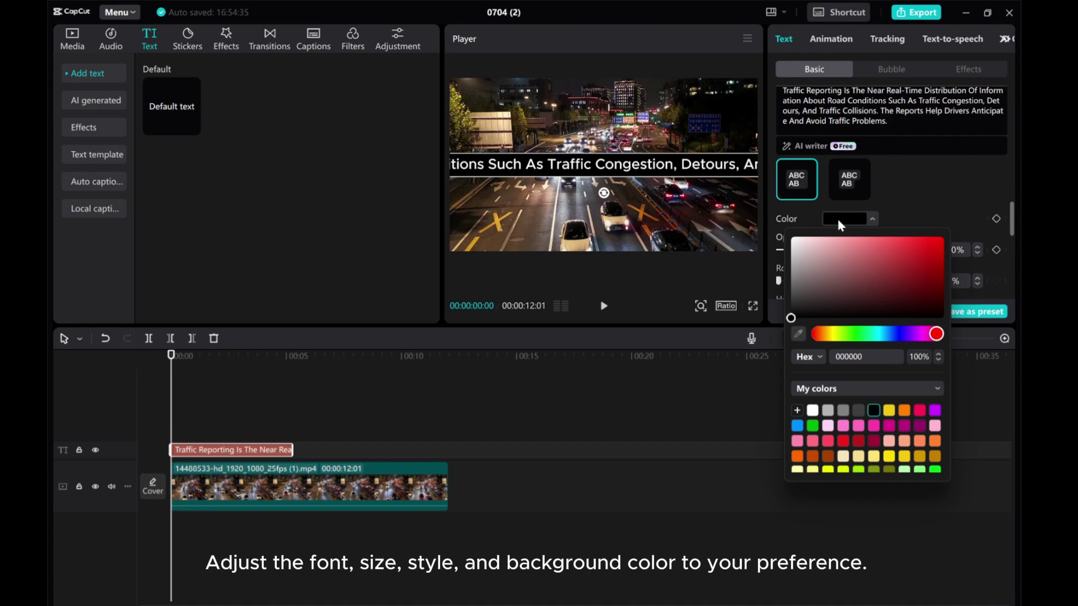
click(844, 442)
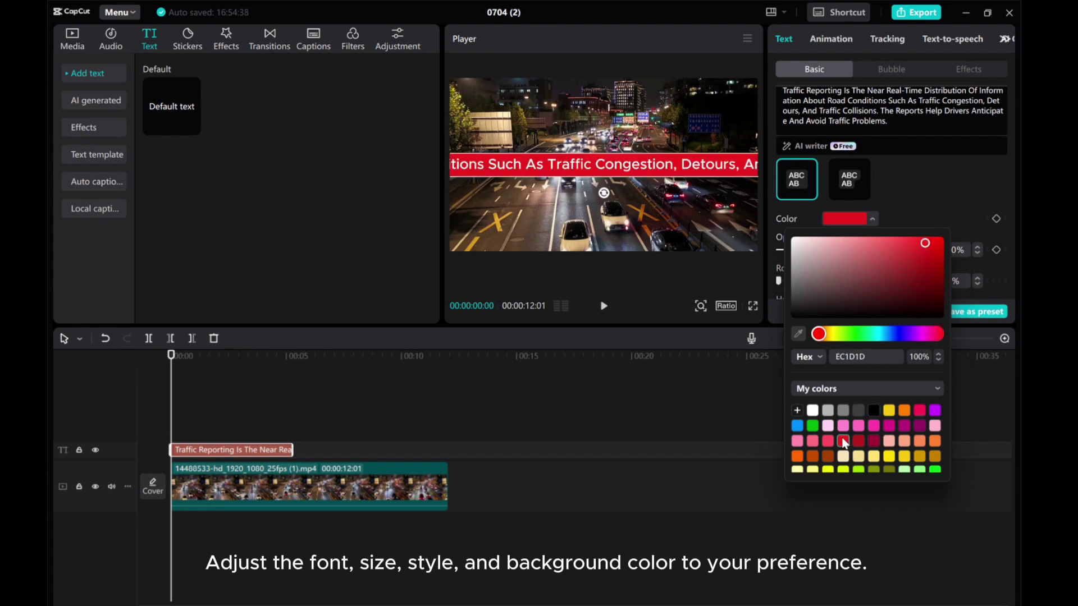
click(858, 441)
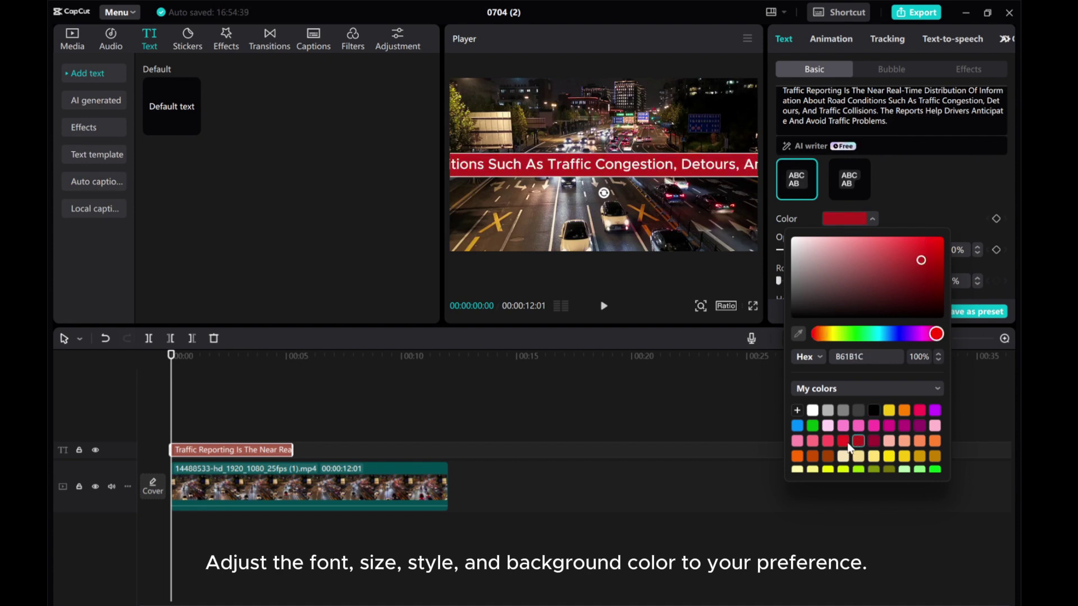
click(846, 443)
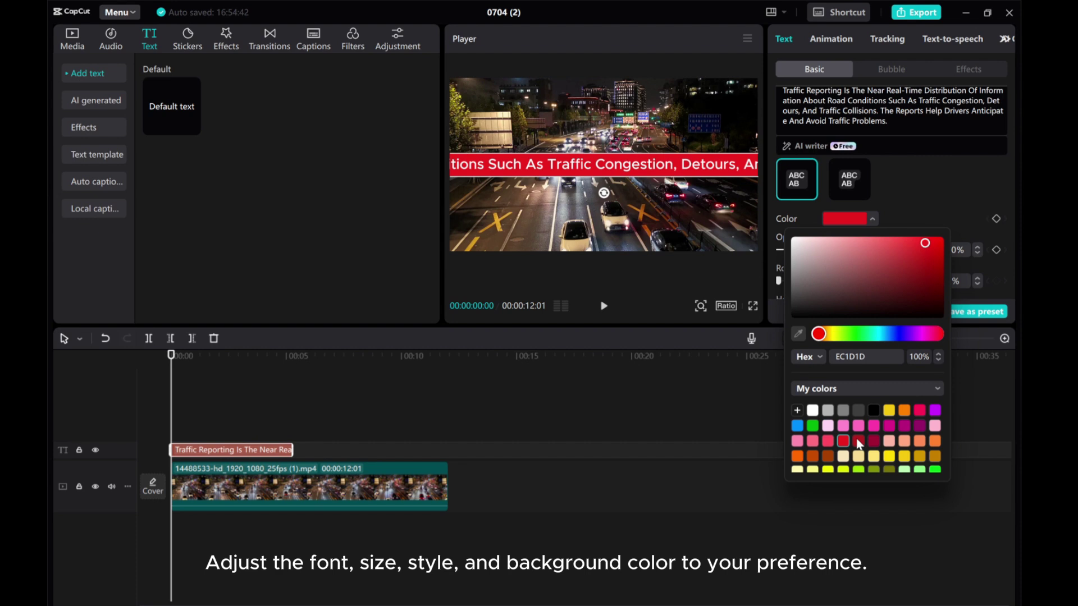
click(859, 441)
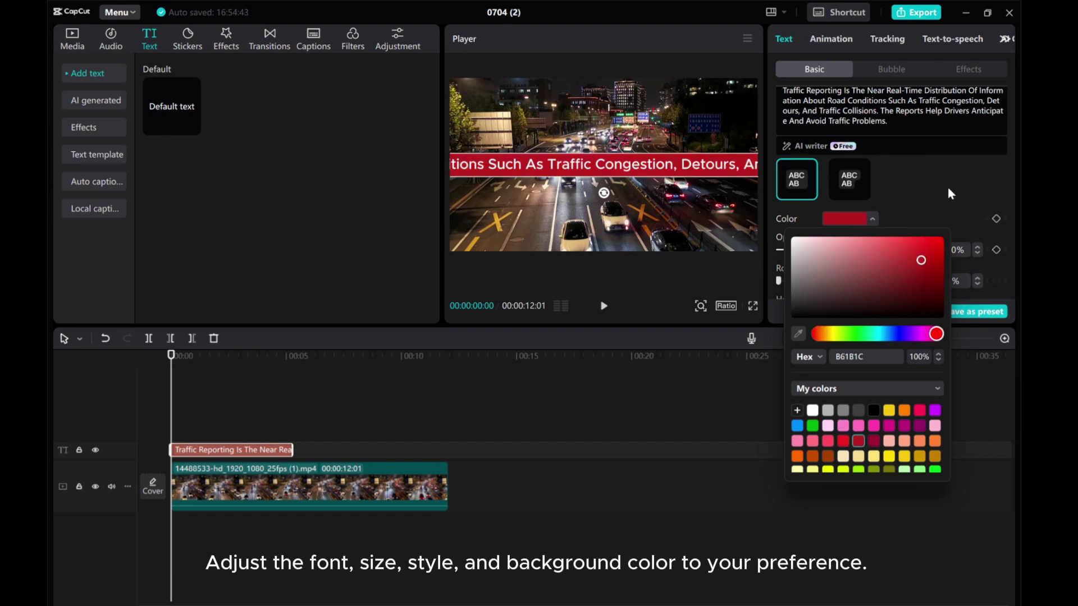
click(935, 197)
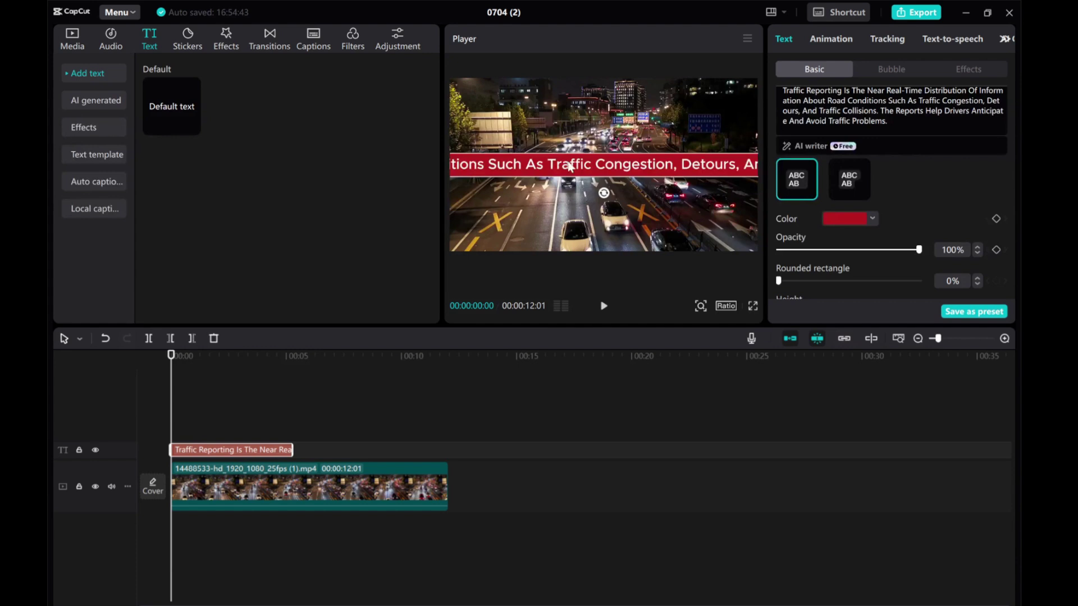
Step: Drag the red text bar toward the bottom, almost entirely past the frame's right edge
drag(517, 169, 723, 198)
drag(467, 194, 724, 209)
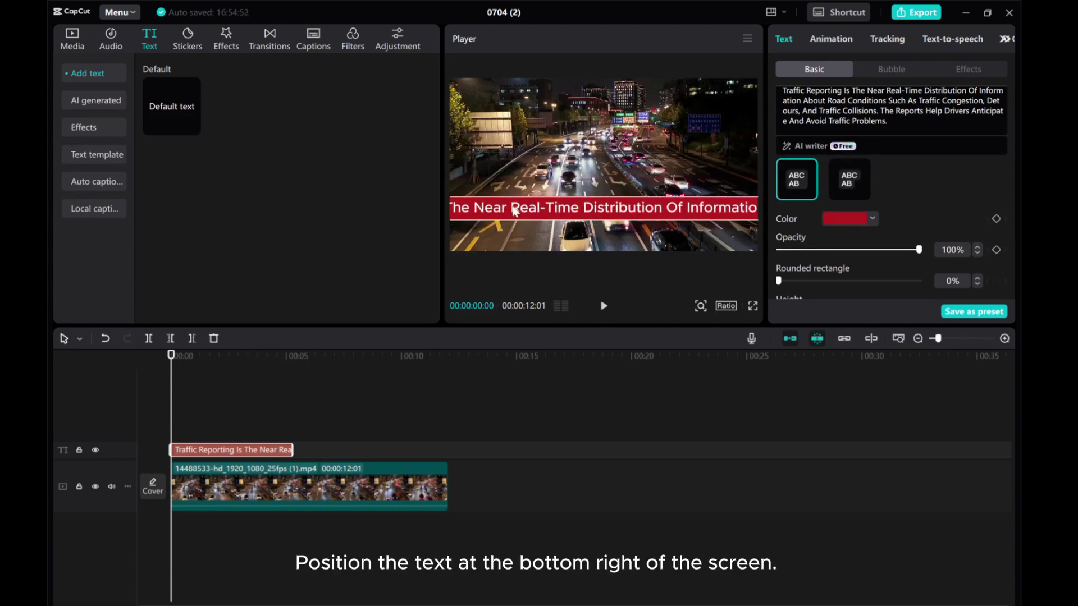
drag(515, 211, 704, 238)
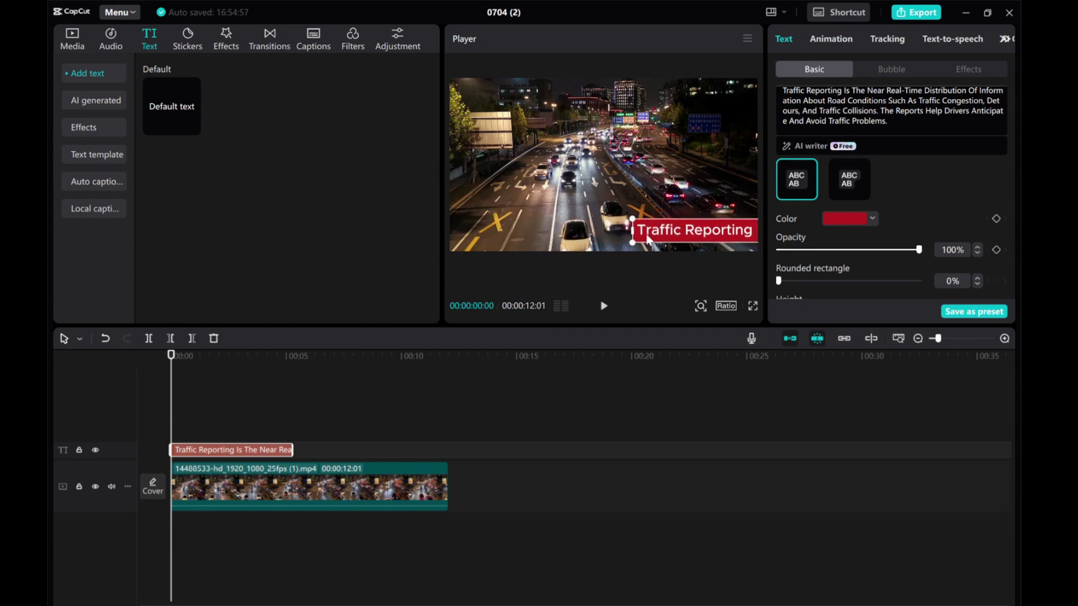
drag(667, 232, 791, 236)
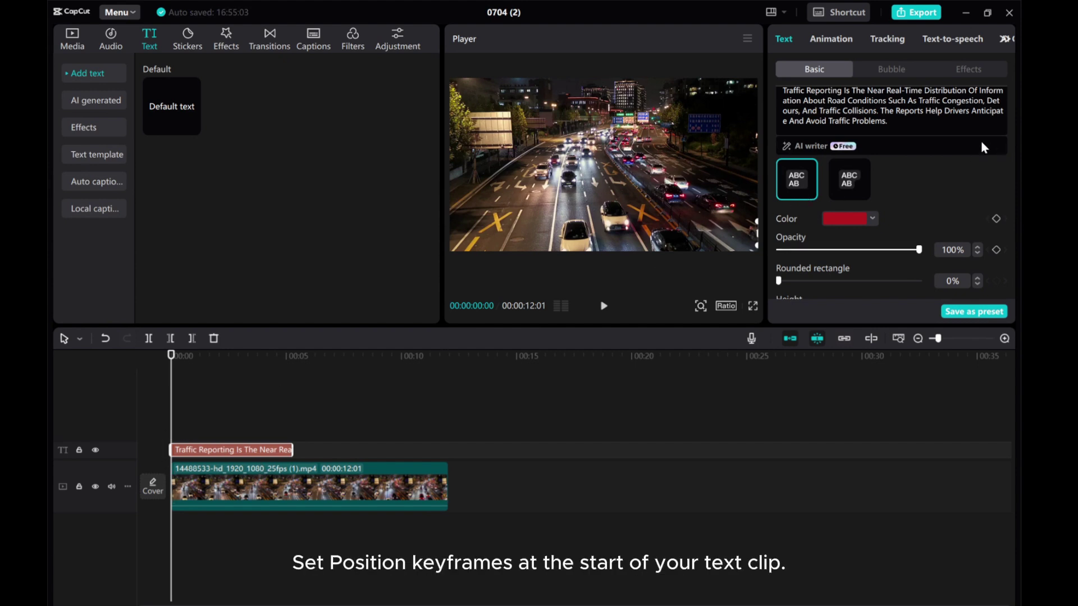
Step: Add a Position keyframe at the clip start, fixing the text at X 11189, Y -852
scroll(924, 200, down, 10)
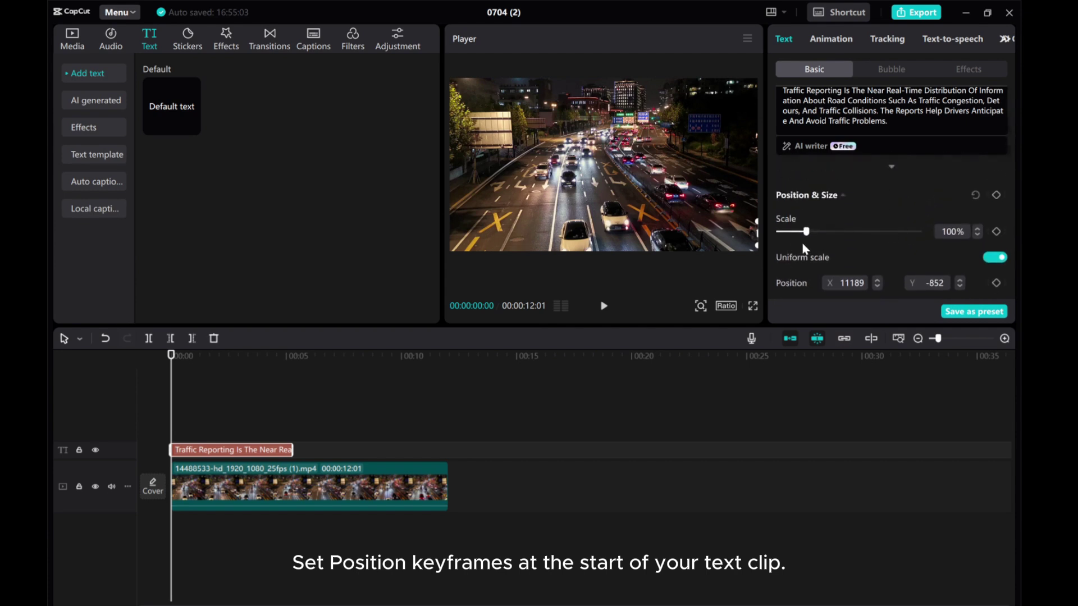
scroll(826, 219, down, 2)
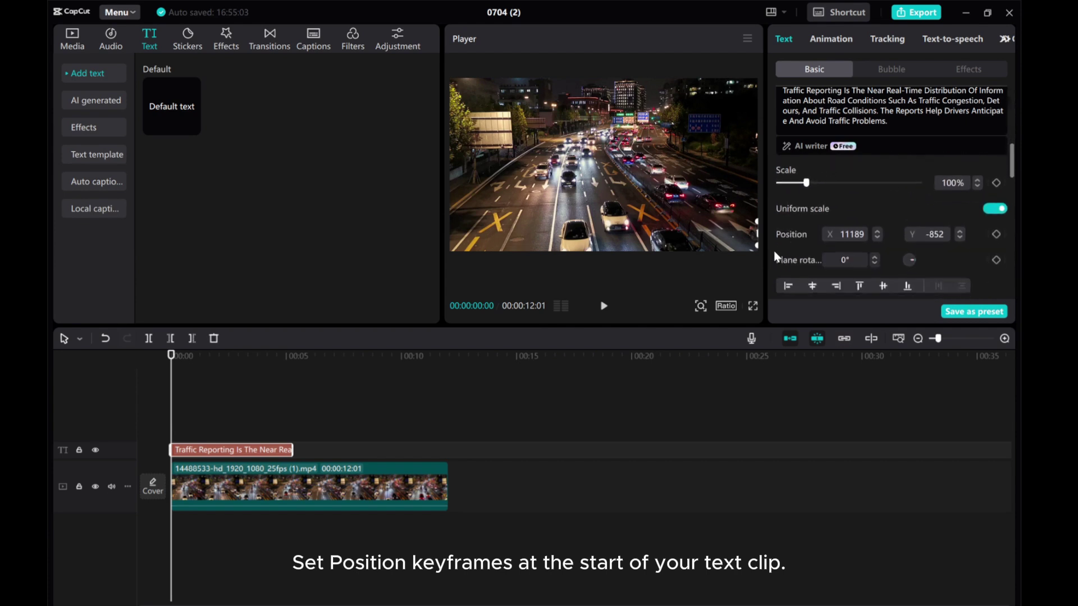
click(997, 234)
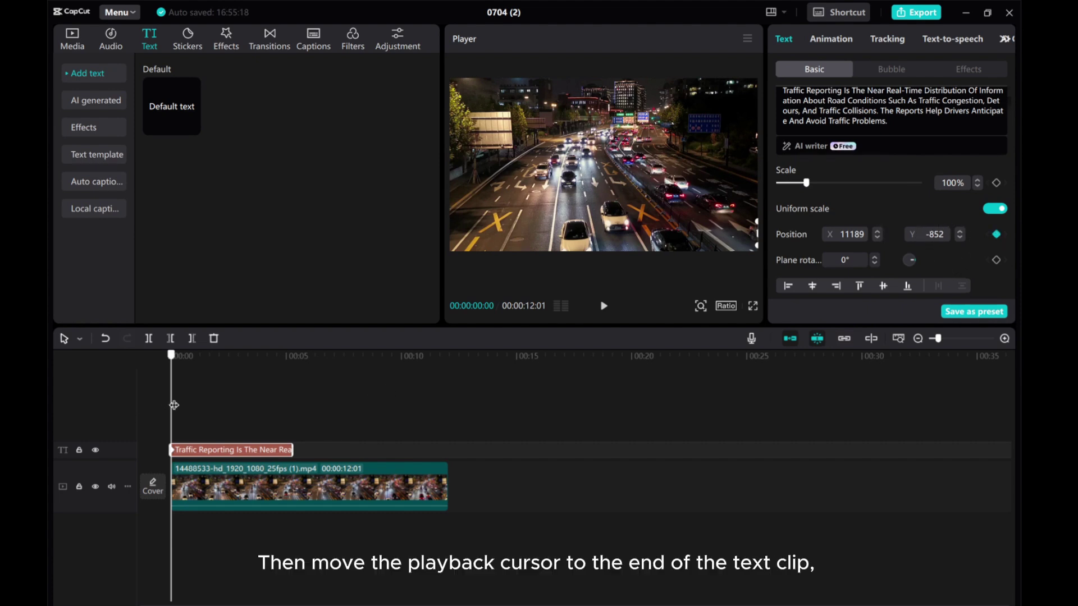
Step: Move the playhead to the text clip's end at 00:05:05 and zoom the preview out
drag(168, 404, 289, 411)
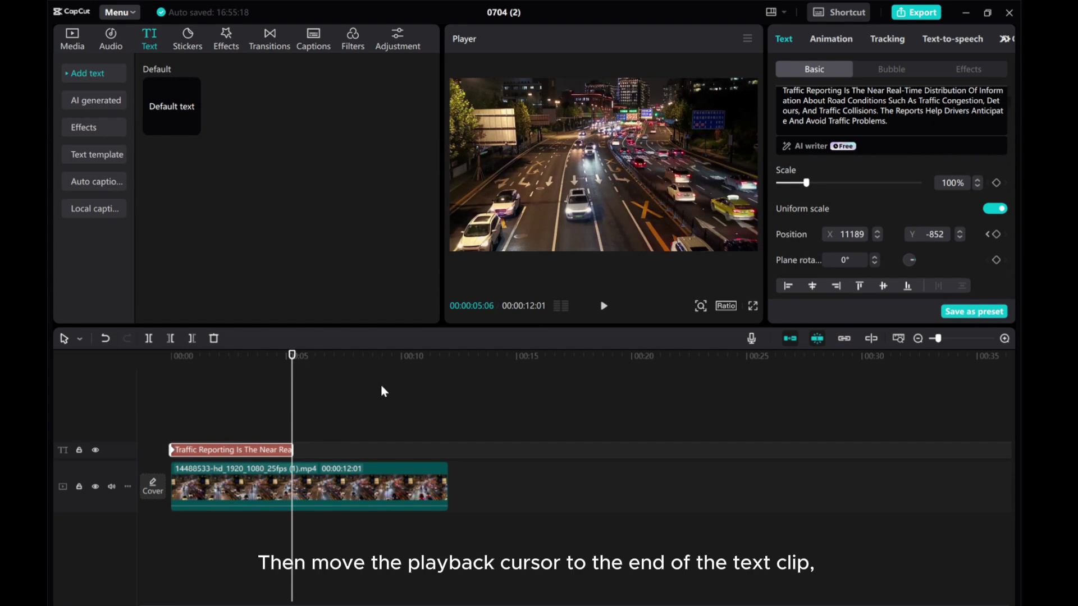
key(Left)
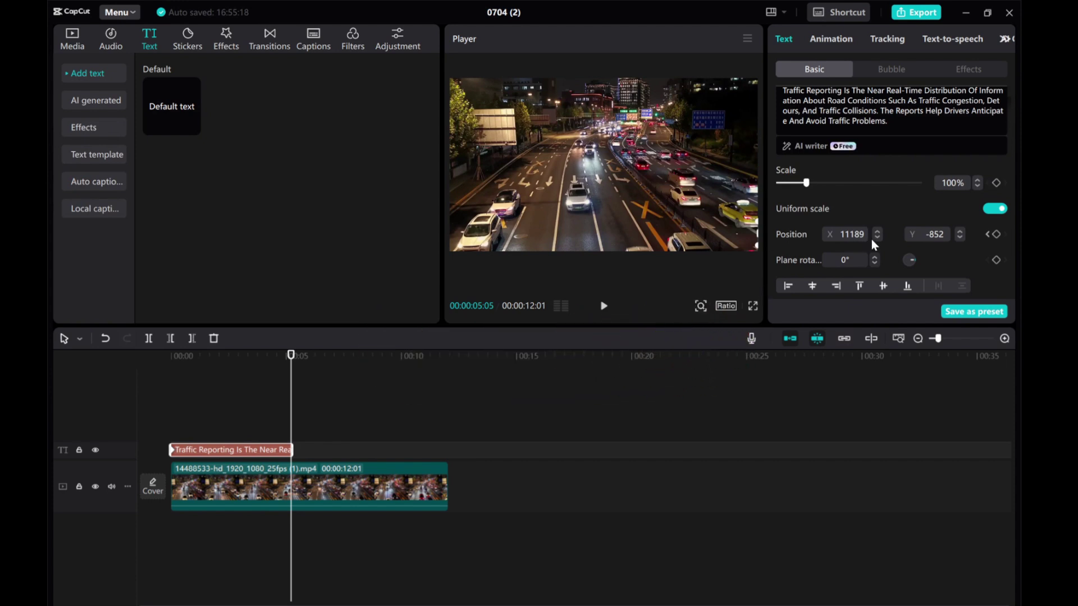
click(701, 309)
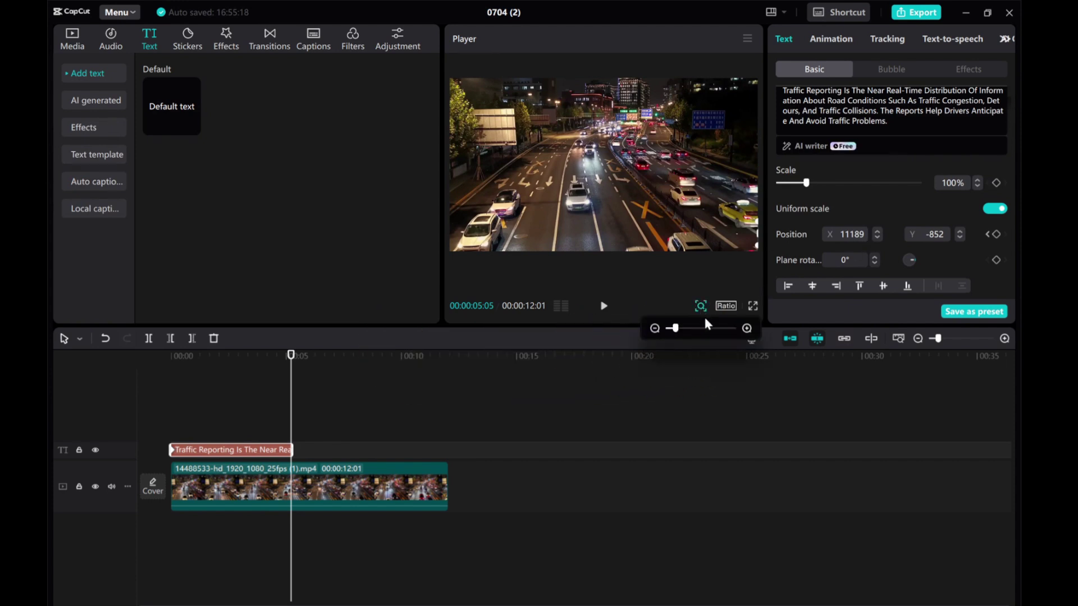
click(656, 329)
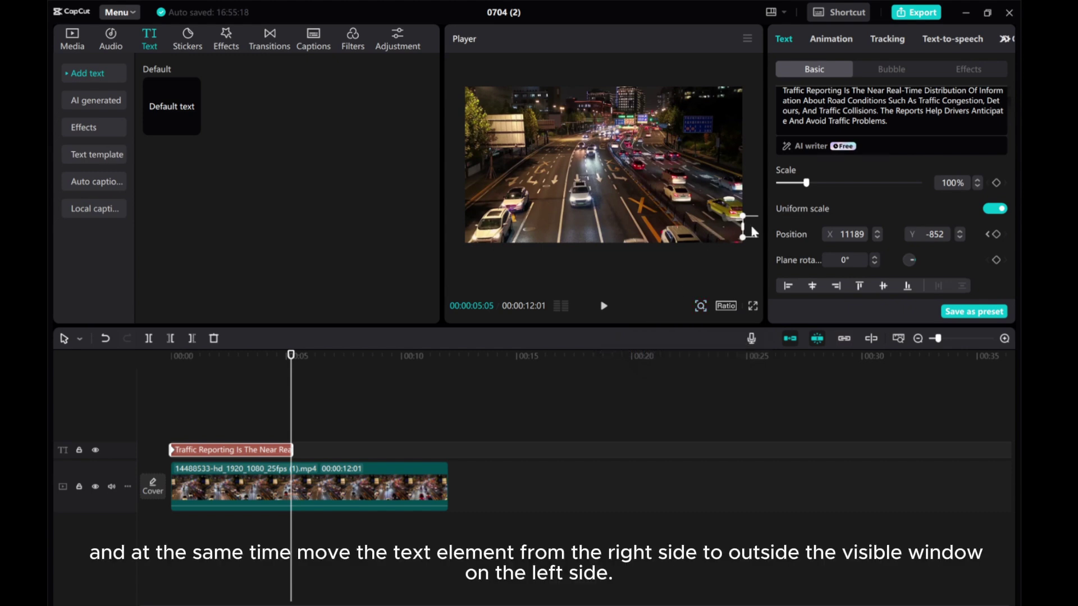
Step: Drag the ticker text fully past the frame's left edge for the ending keyframe
drag(751, 231, 132, 227)
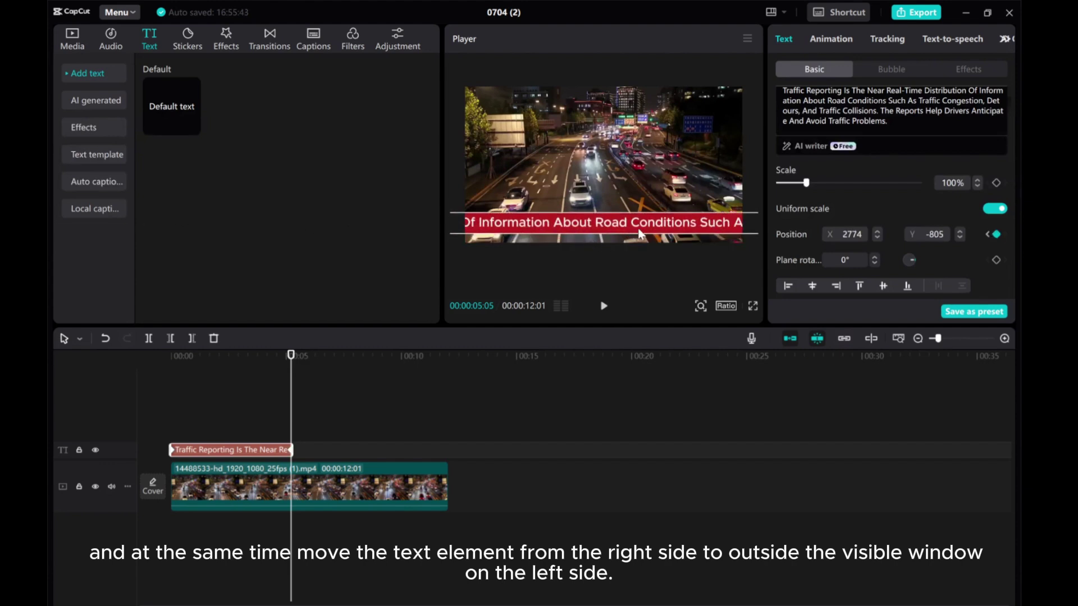
drag(640, 233, 270, 227)
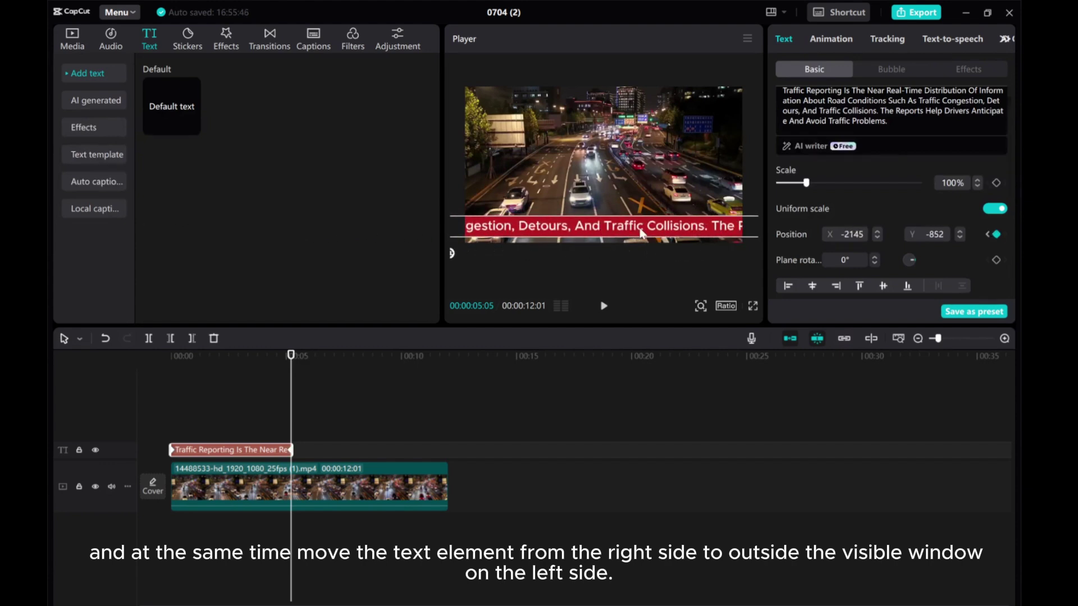
drag(641, 233, 225, 223)
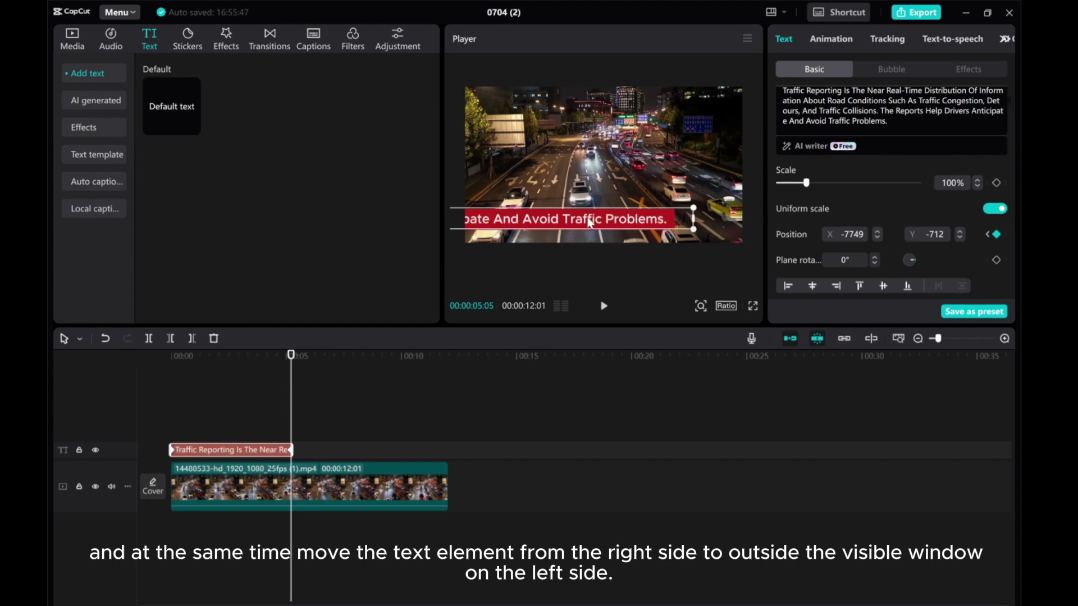
drag(590, 222, 411, 231)
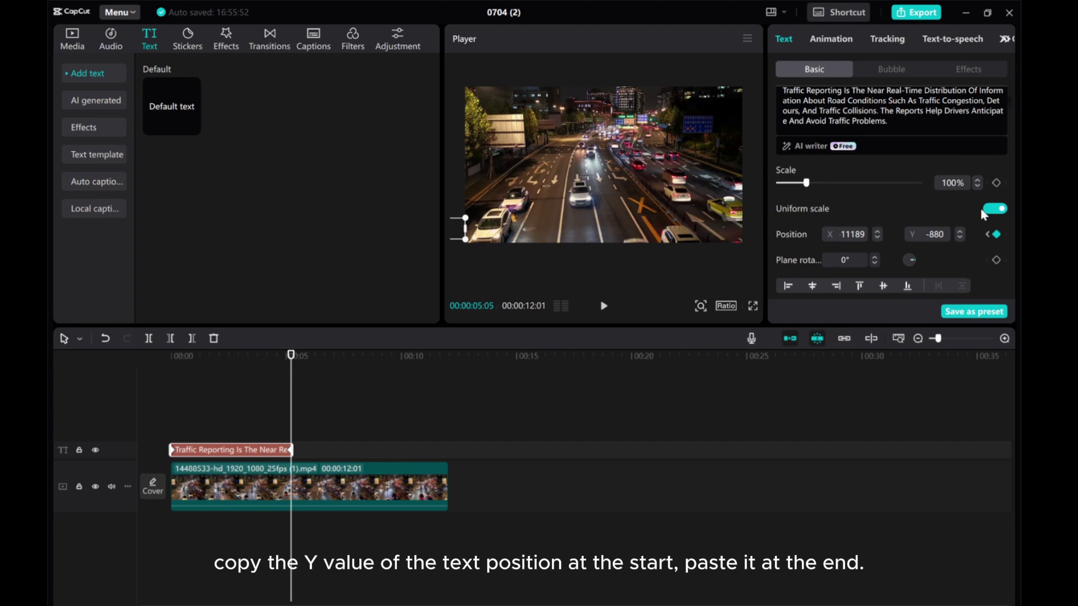
Step: Set the ending keyframe's Position Y to -852, matching the starting keyframe
click(988, 234)
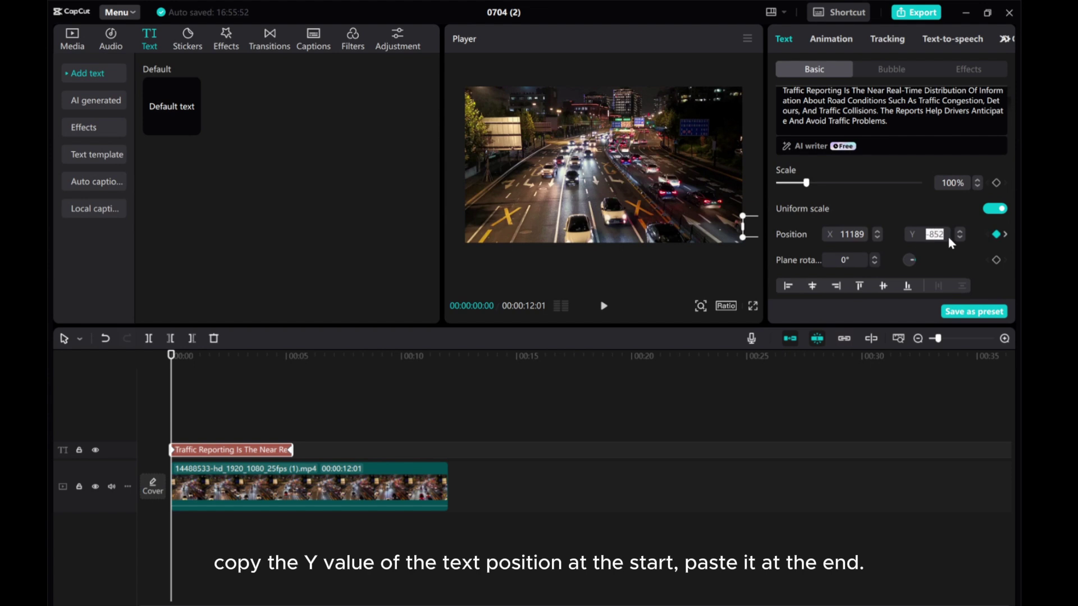
click(1006, 234)
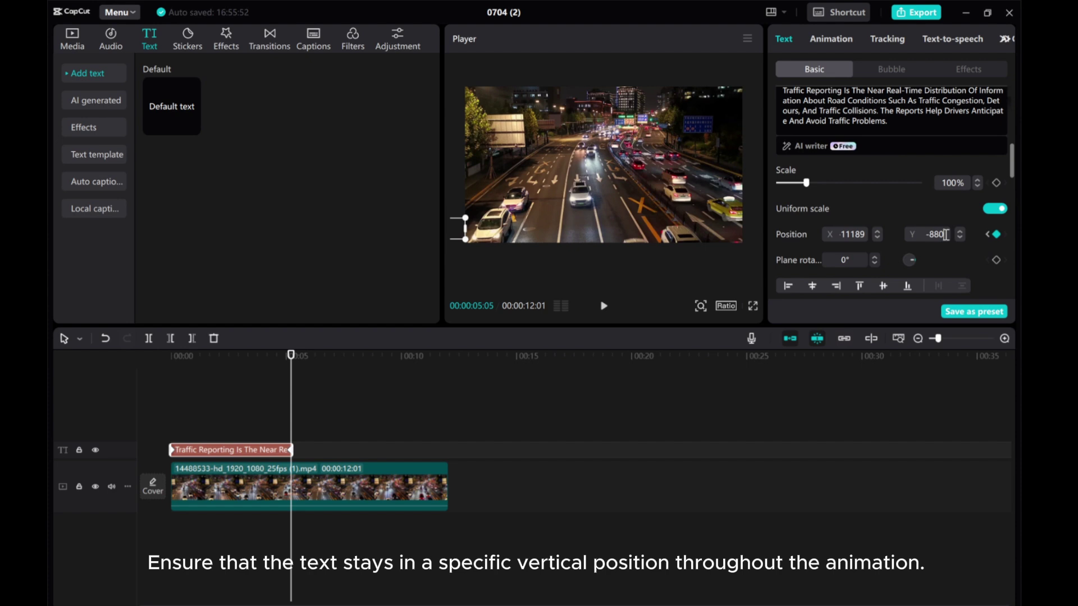
click(911, 239)
text(-852)
key(Return)
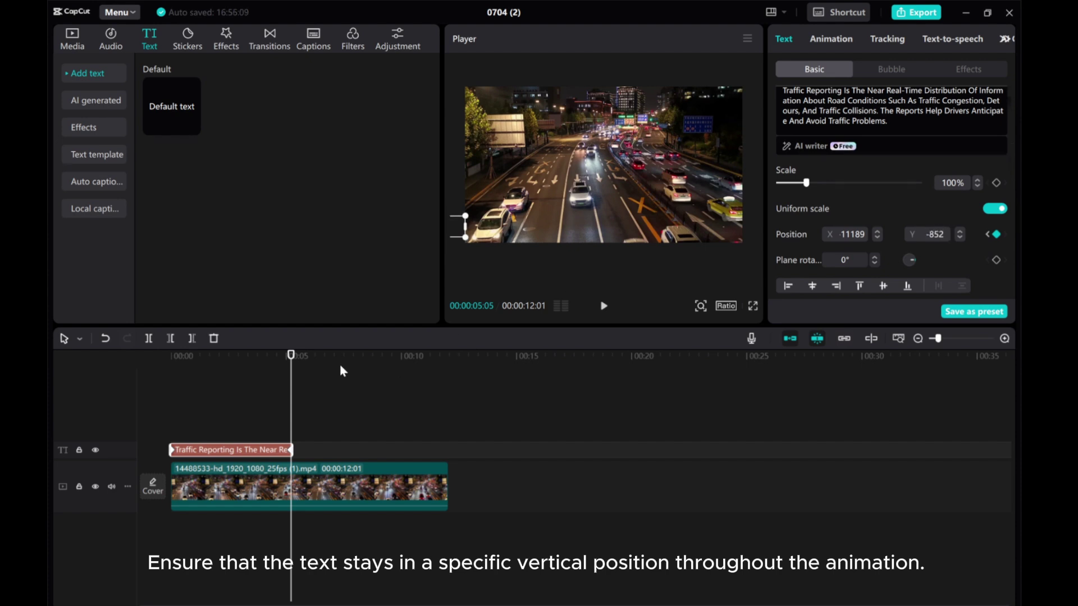
key(Up)
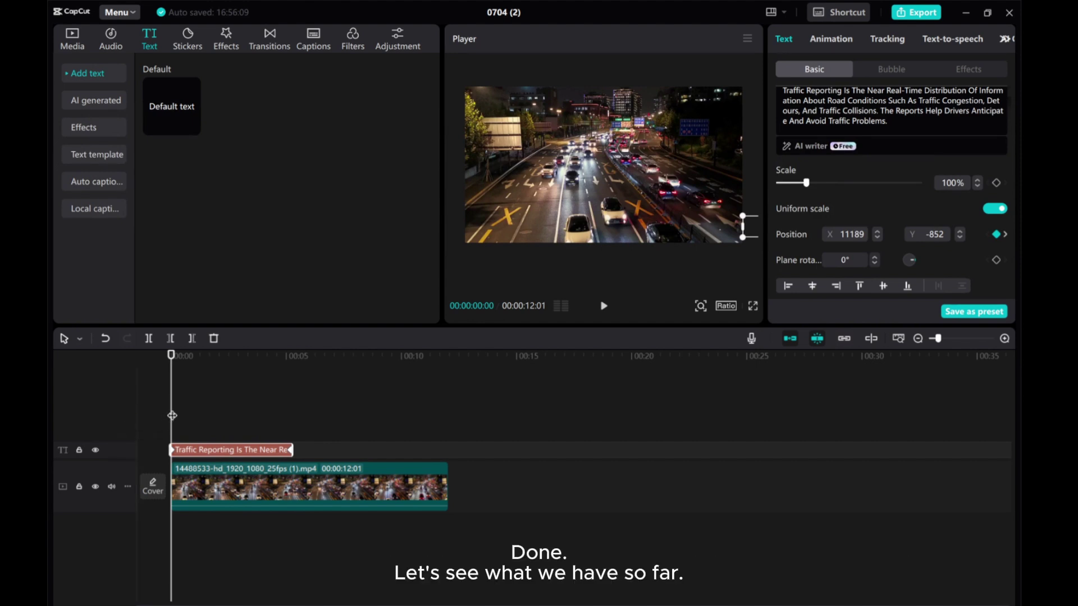
click(604, 306)
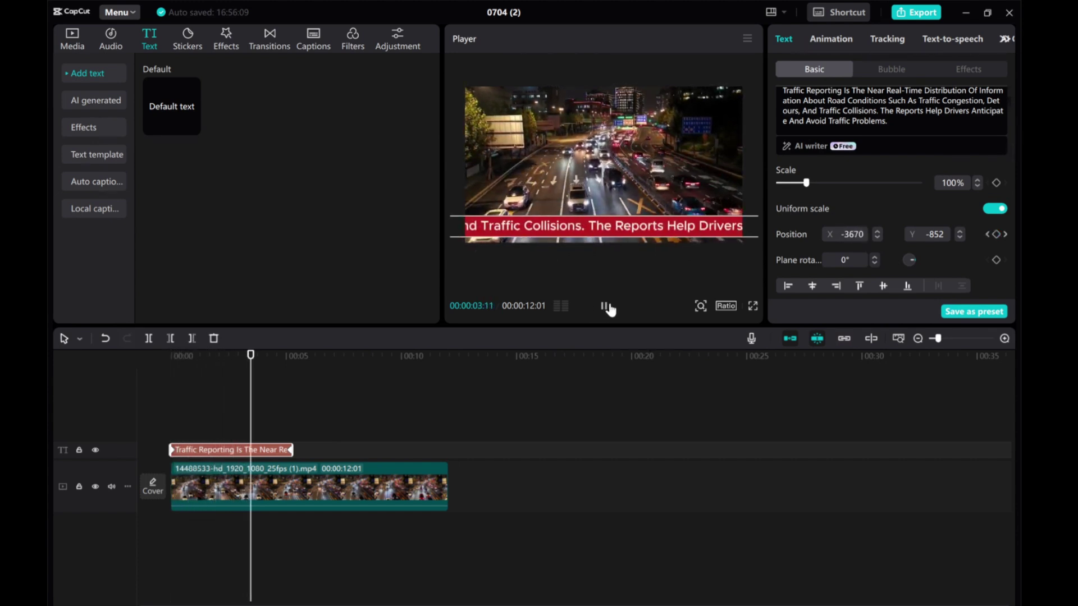
click(605, 306)
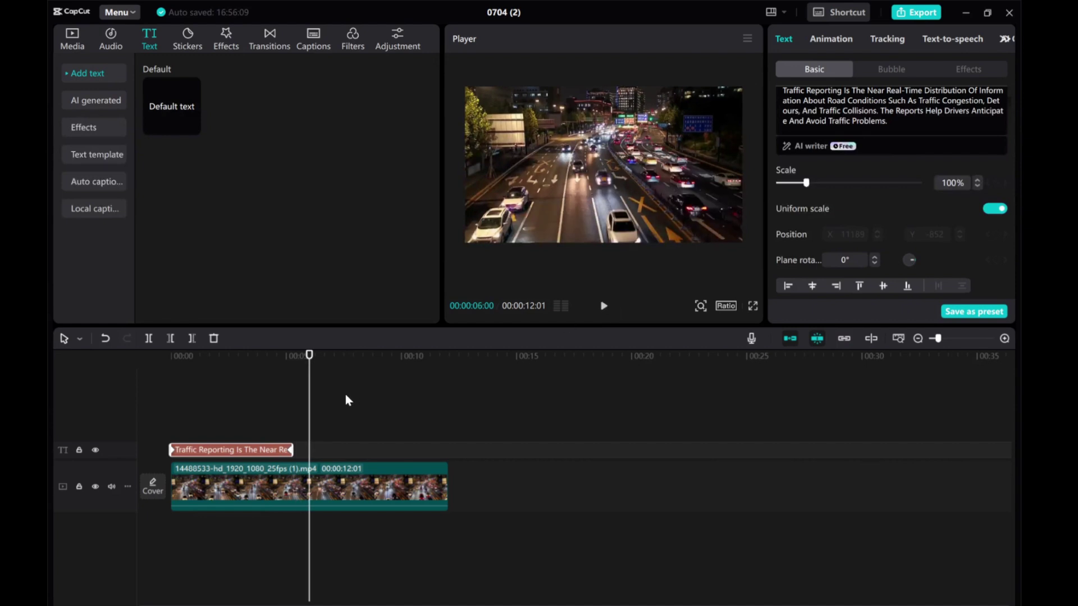
click(315, 409)
Step: Lengthen the ticker clip to about 11 seconds, move its end keyframe later, and replay
drag(262, 414, 248, 419)
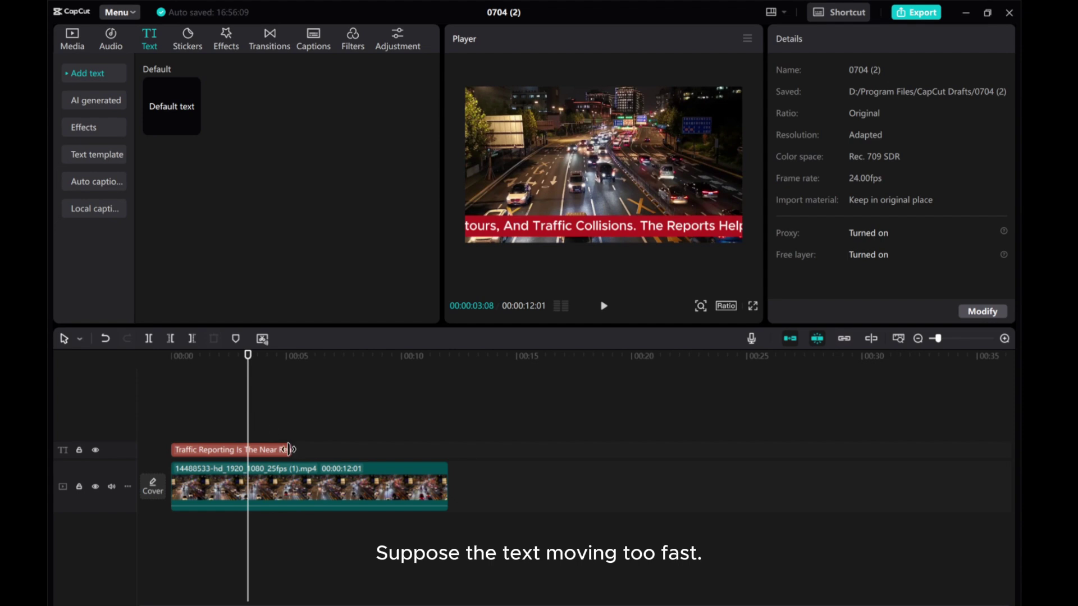
drag(293, 449, 420, 453)
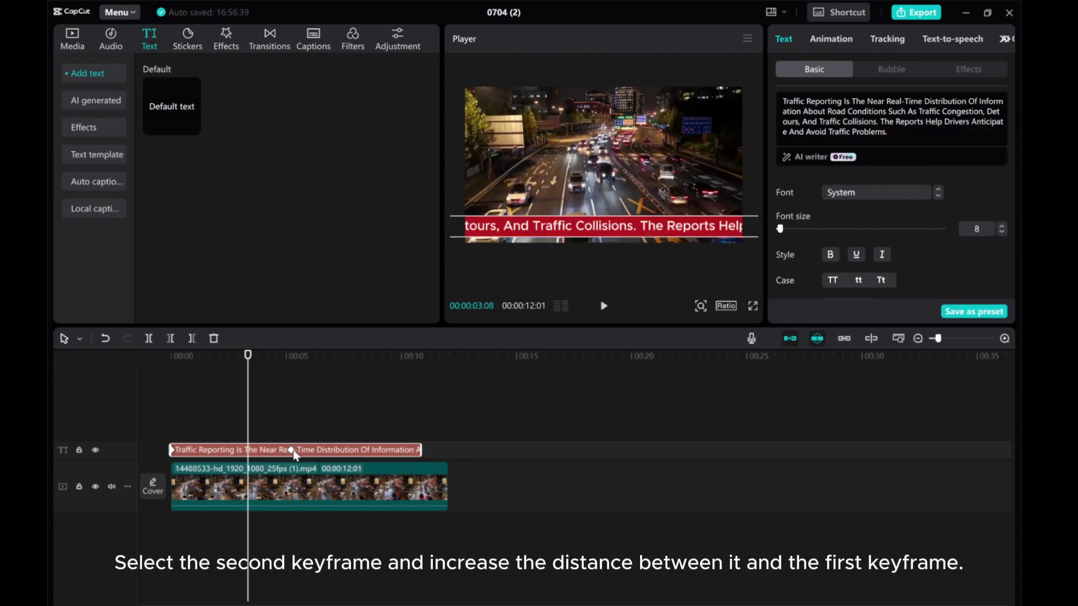
drag(294, 450, 418, 452)
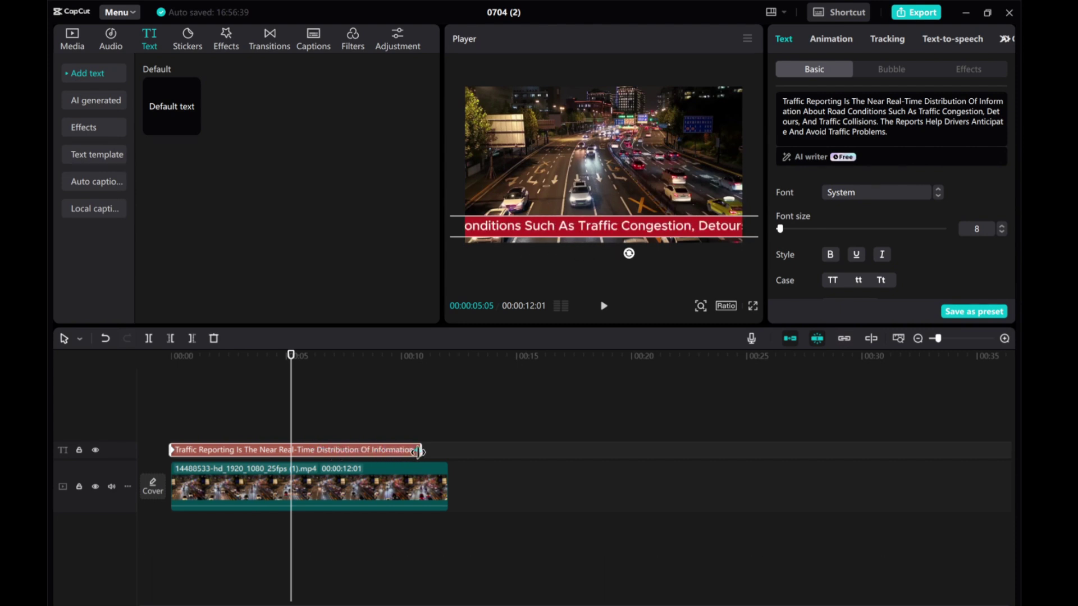
drag(293, 420, 155, 409)
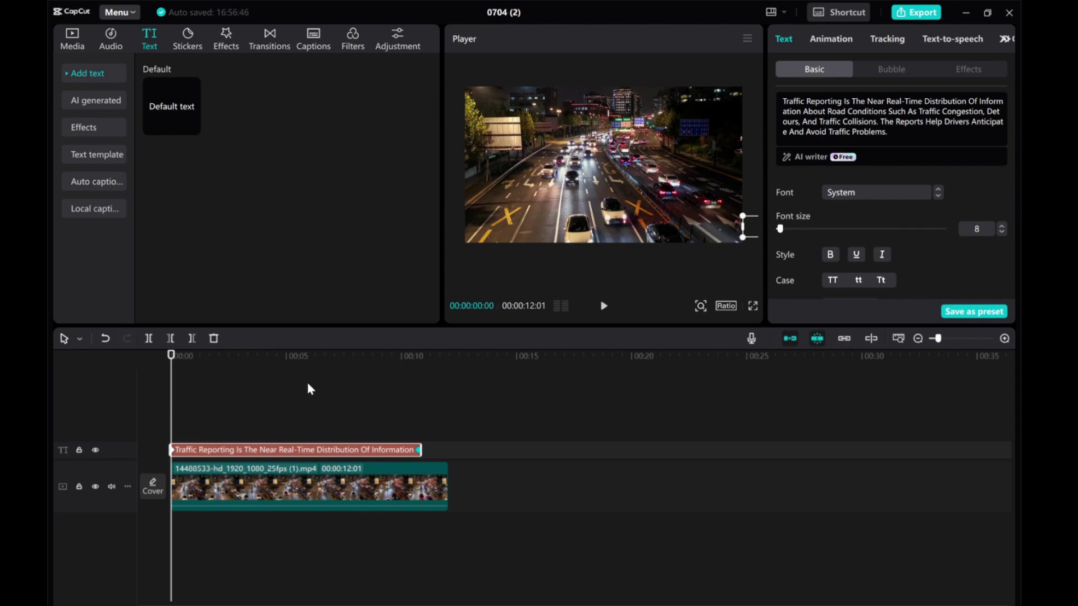
click(599, 313)
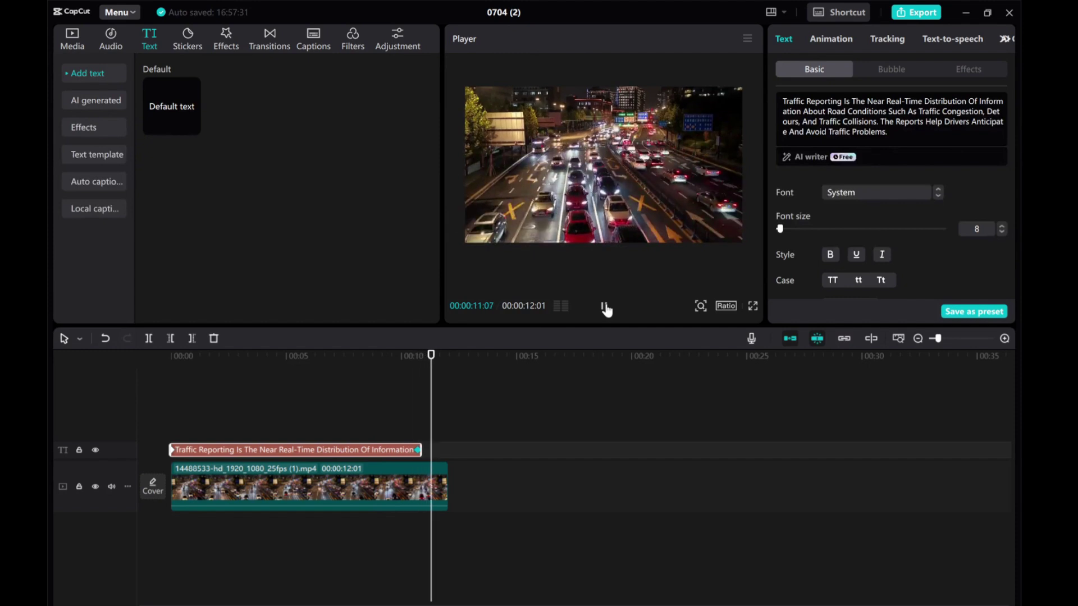
Step: Extend the ticker clip to 00:12:01, flush with the video's end, and play it back
click(605, 306)
key(Left)
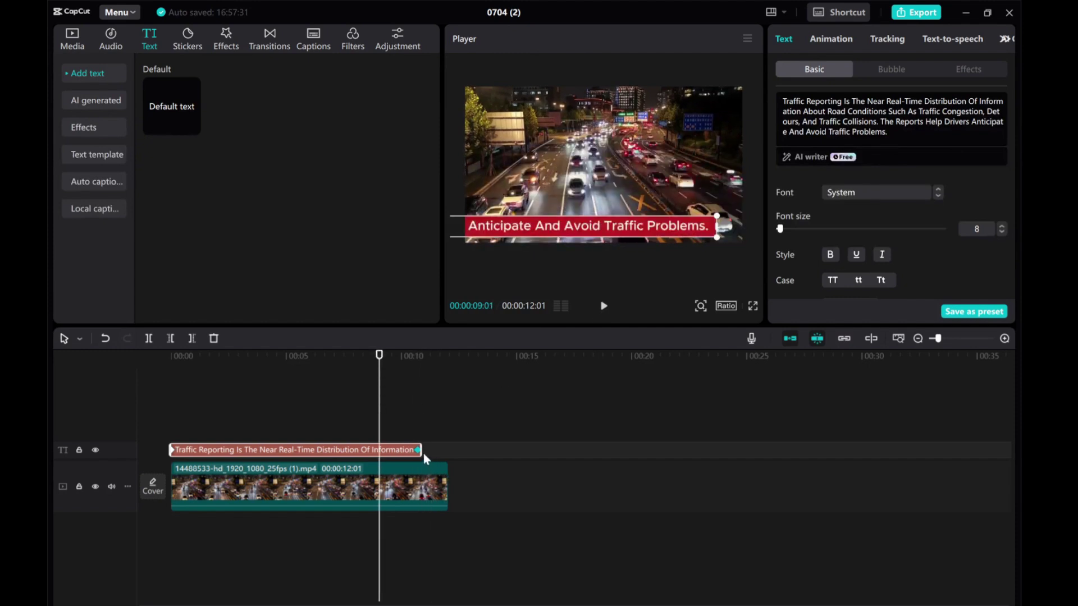
drag(425, 458, 449, 459)
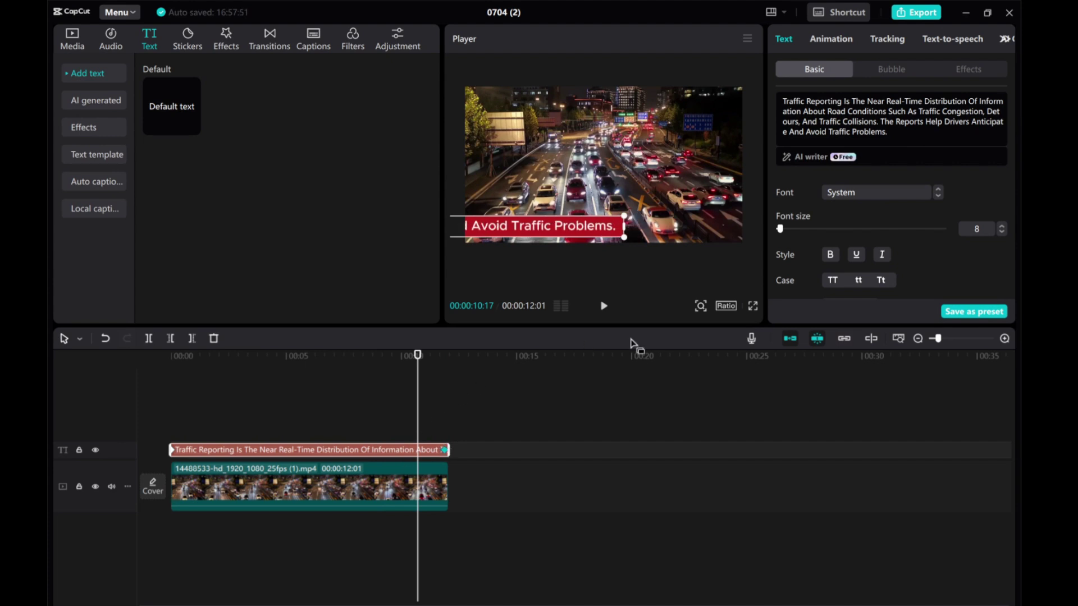
click(603, 307)
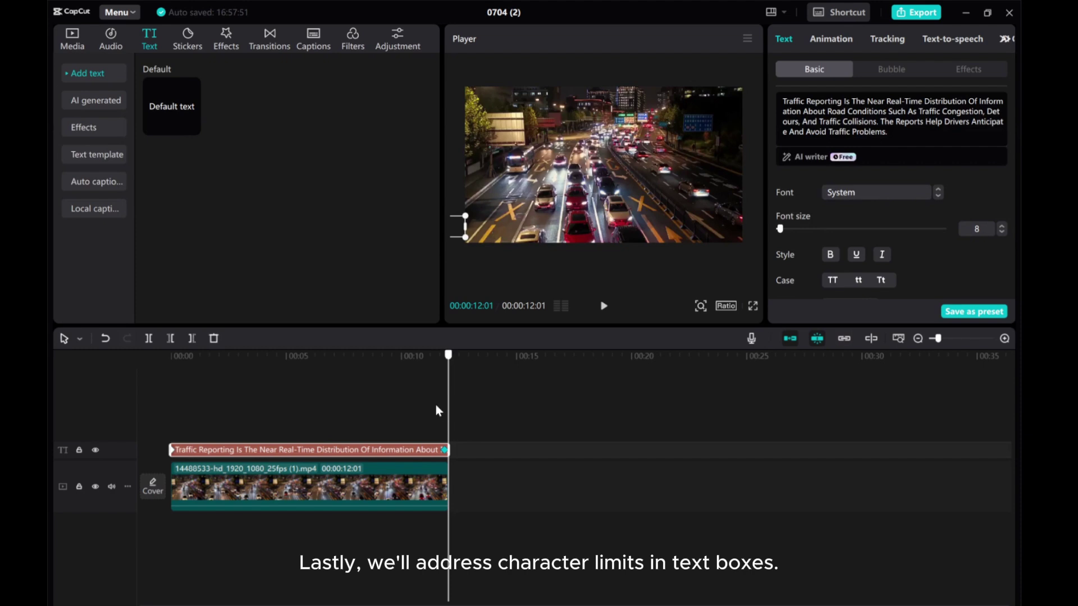
drag(438, 411, 171, 402)
click(607, 306)
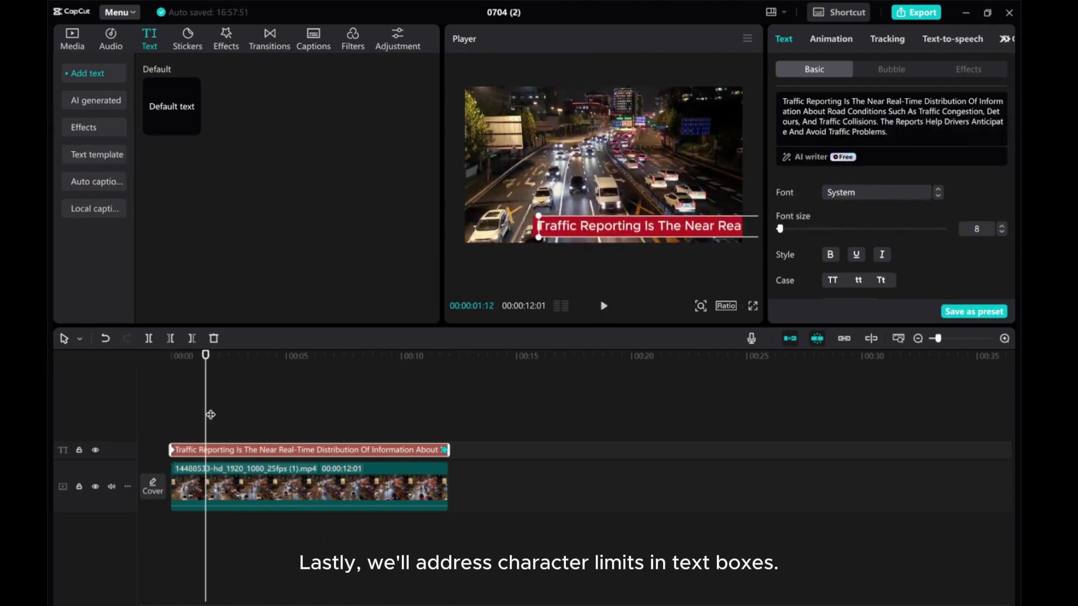
drag(210, 414, 297, 414)
Step: Copy the ticker text clip and paste a duplicate into the timeline
click(377, 481)
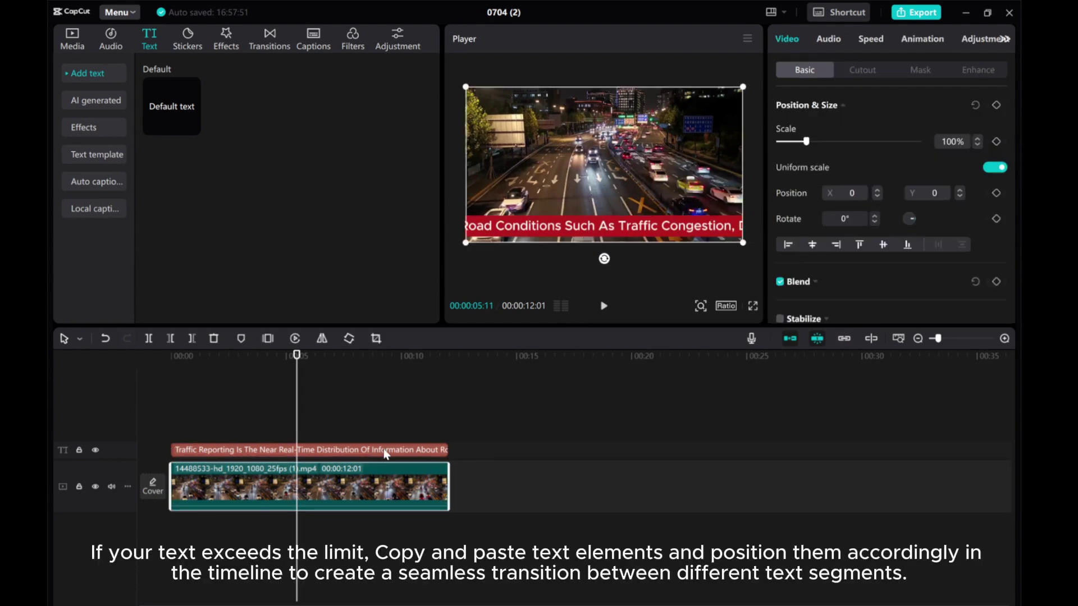
click(387, 452)
right_click(387, 453)
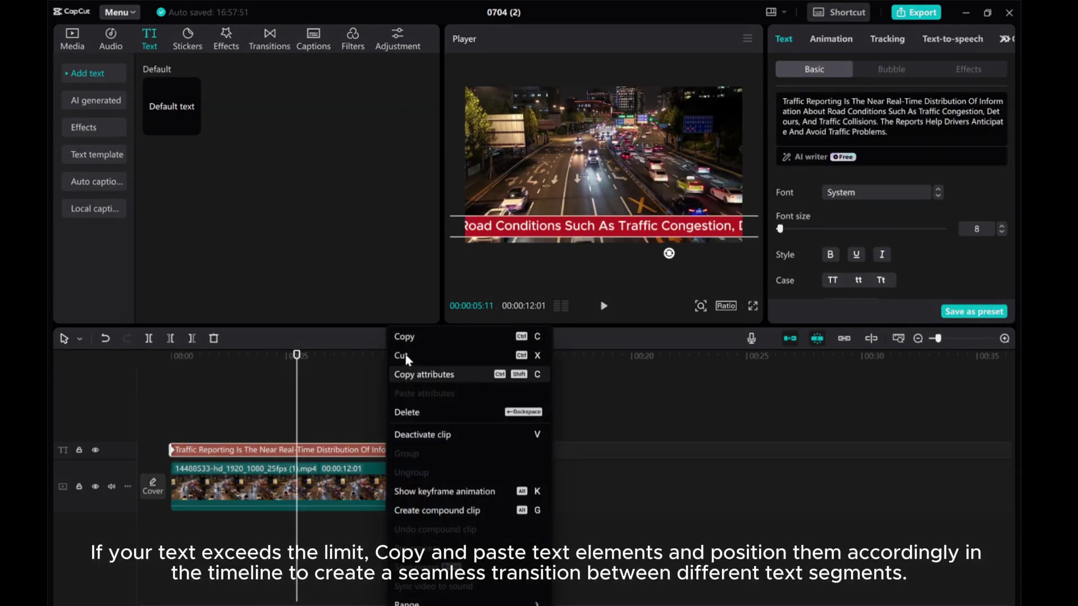
click(404, 337)
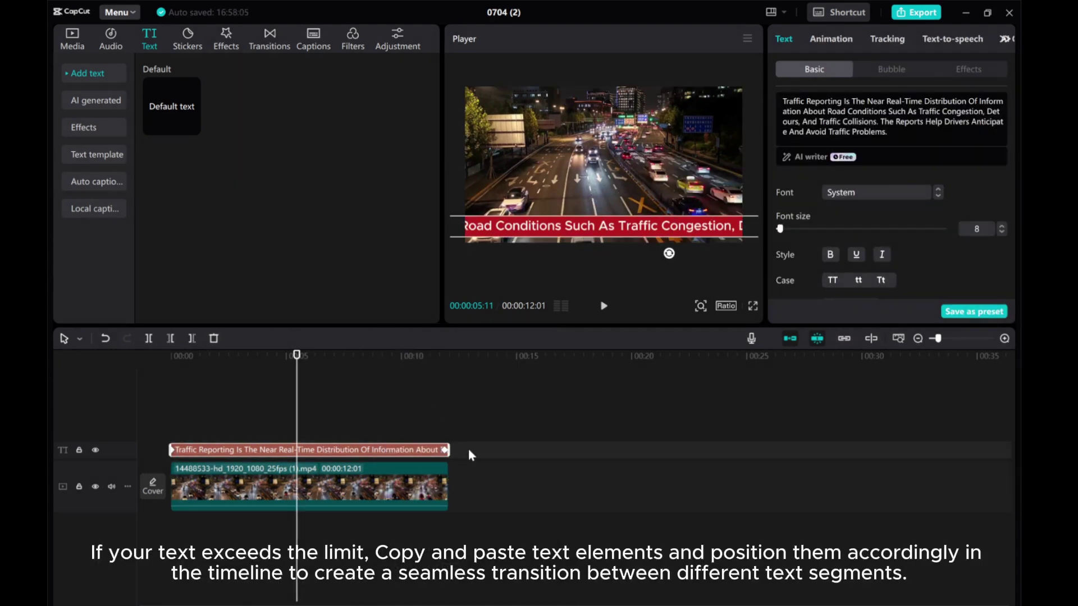
right_click(469, 450)
click(490, 461)
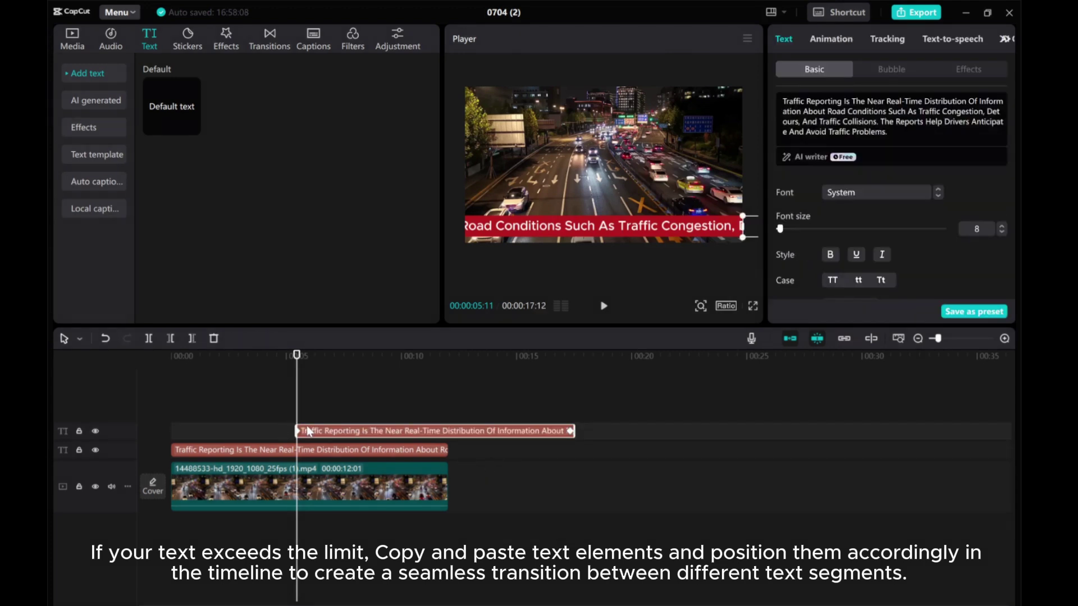
Step: Place the duplicate ticker on the top track, starting just before the 10-second mark
drag(327, 435, 424, 433)
drag(296, 413, 461, 437)
drag(406, 415, 409, 415)
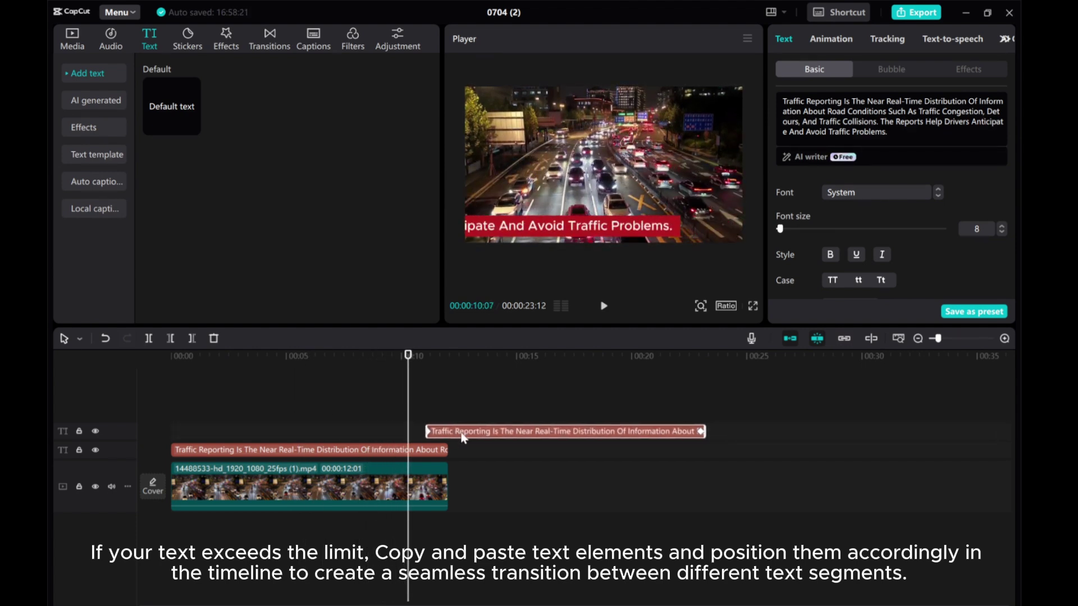
drag(464, 438, 444, 434)
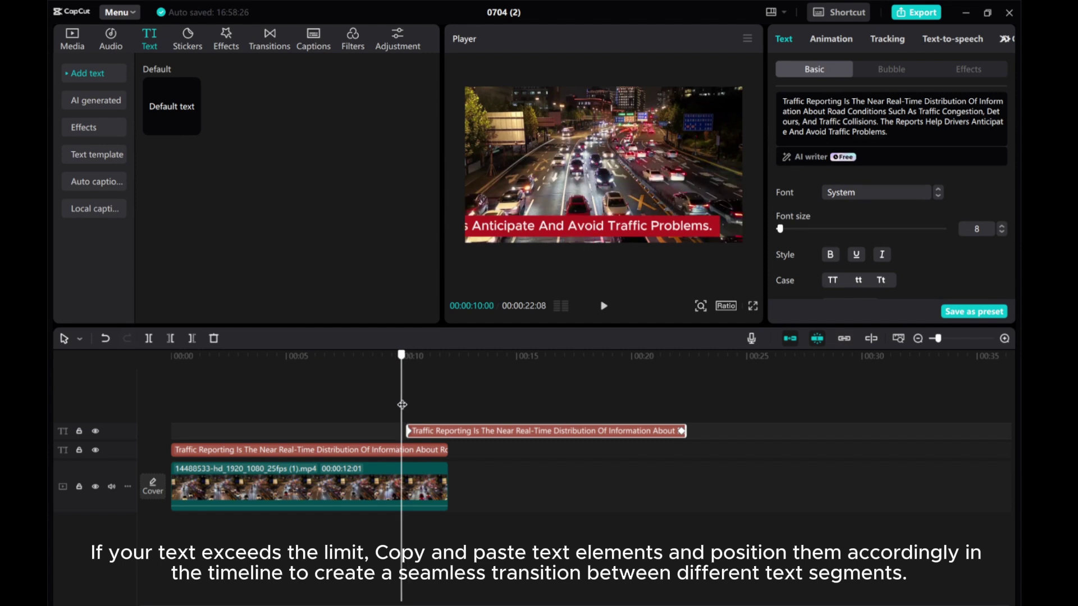
mouse_move(432, 436)
mouse_down()
mouse_move(423, 430)
mouse_move(438, 432)
mouse_up()
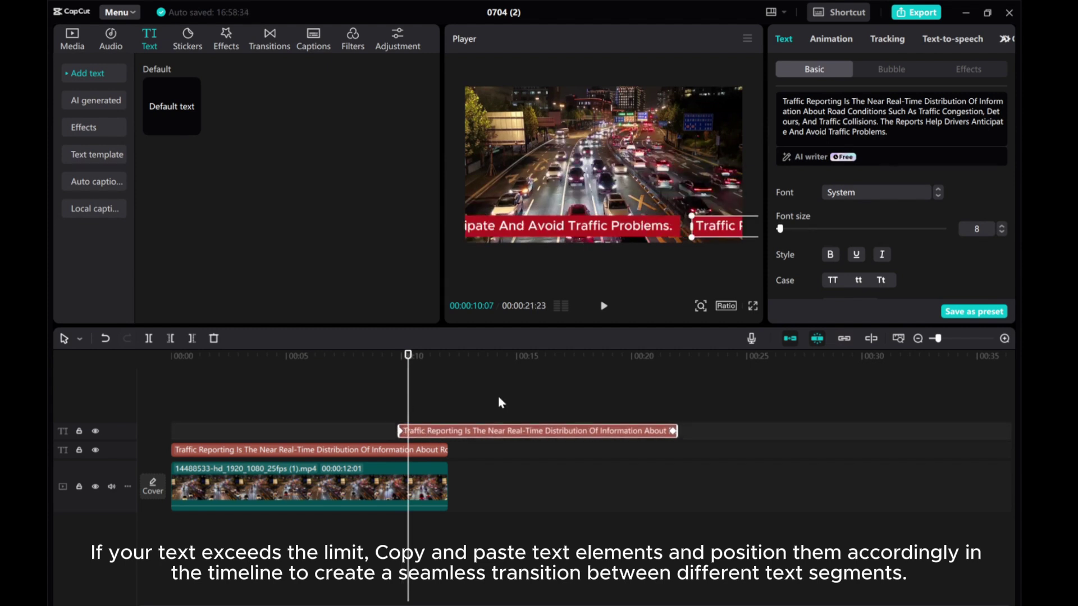
scroll(692, 252, up, 5)
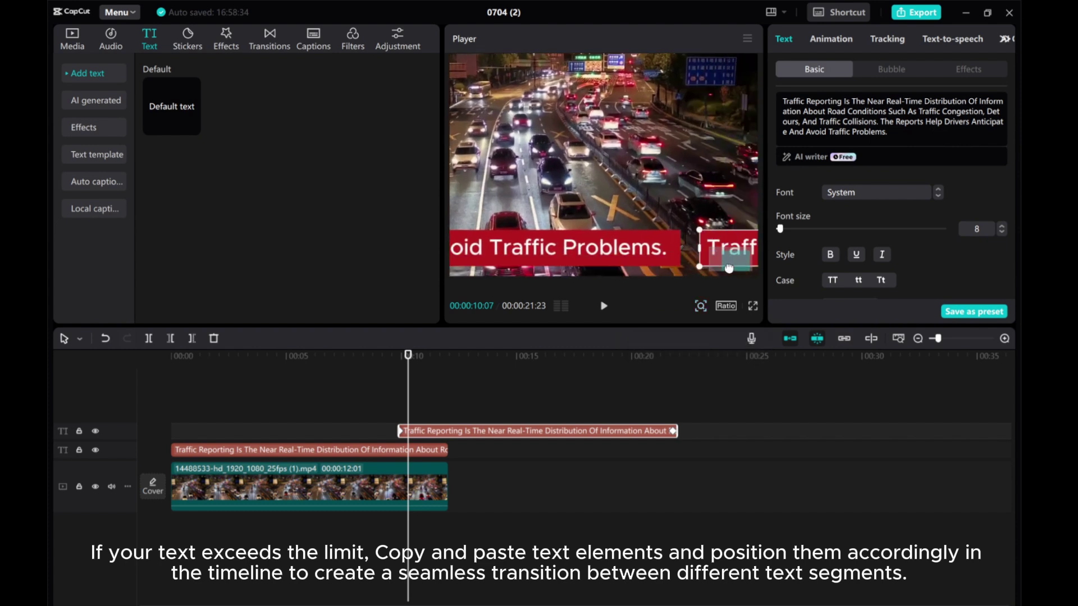
scroll(732, 269, right, 2)
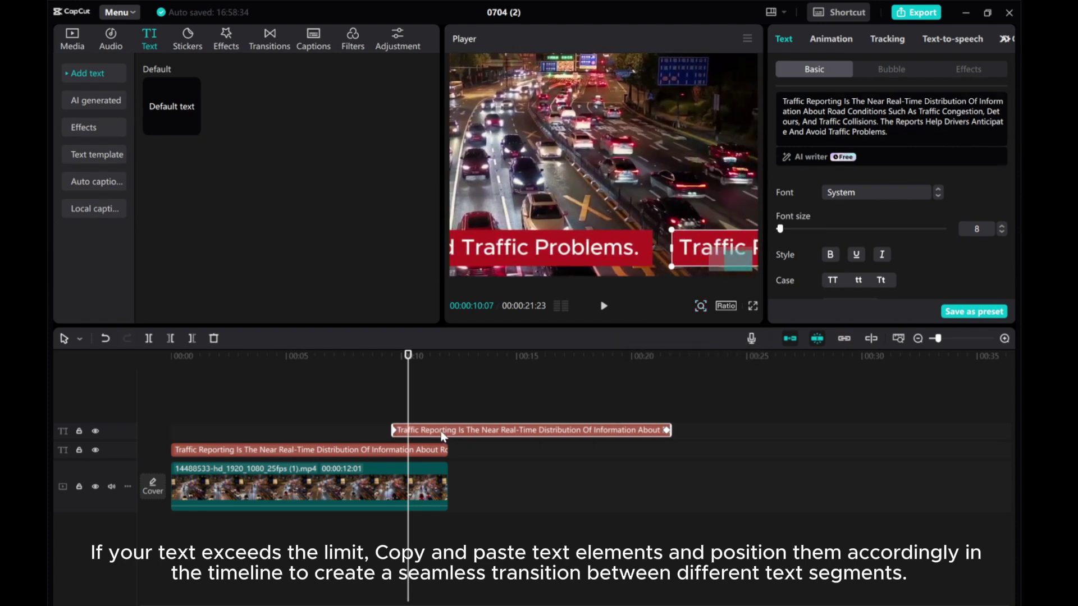
mouse_move(444, 437)
mouse_down()
mouse_move(416, 436)
mouse_move(433, 430)
mouse_up()
click(1005, 339)
click(1005, 338)
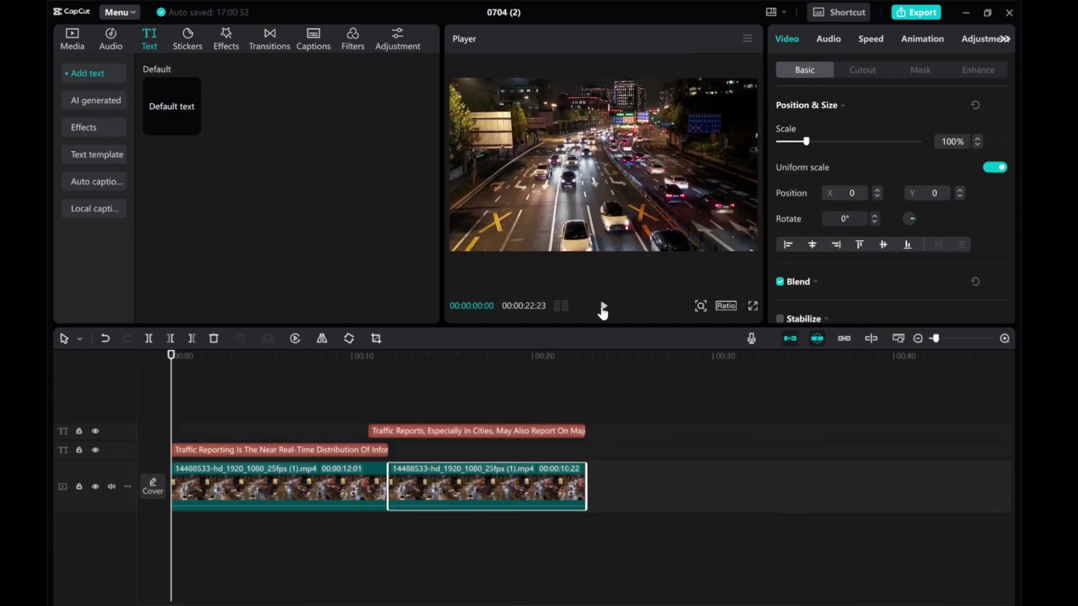
click(603, 308)
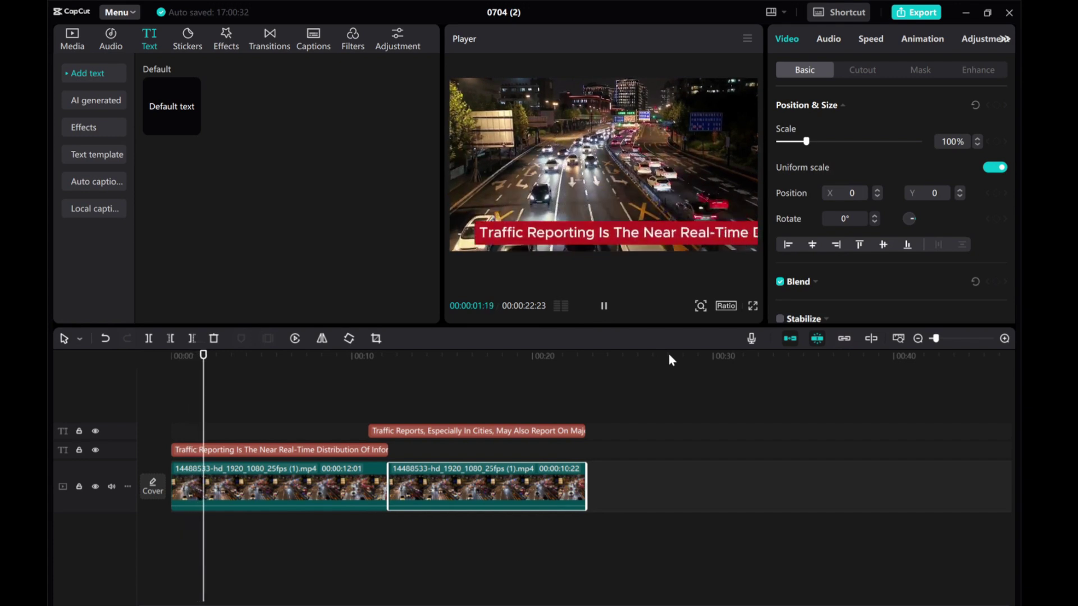